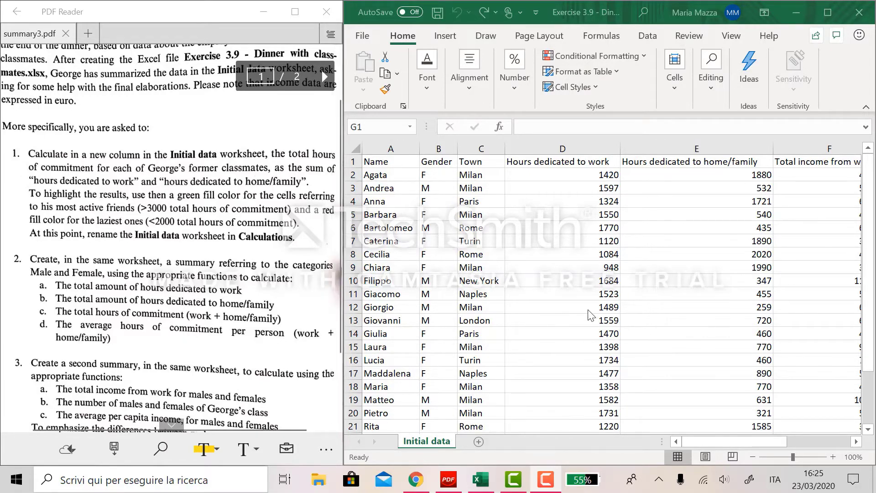
- Add the heading 'Total hours' in G1 and widen column G to fit it
scroll(378, 344, right, 6)
scroll(591, 315, left, 6)
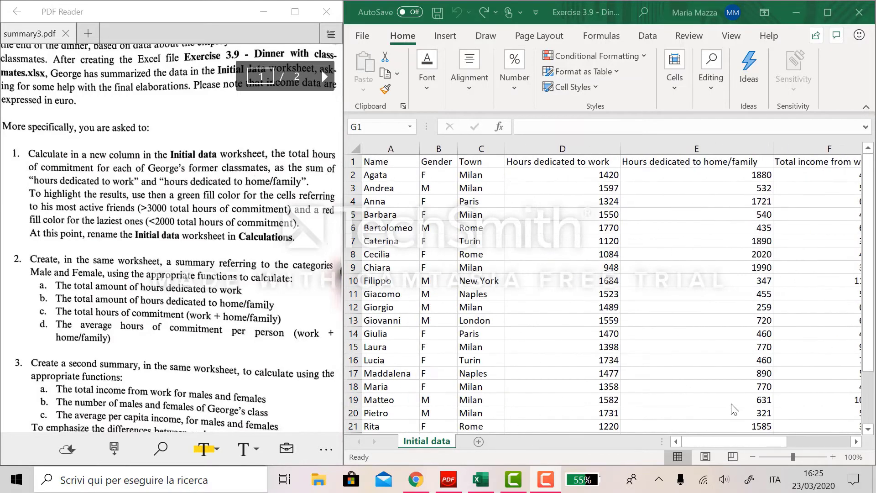
drag(781, 443, 843, 445)
text(Total hours)
key(Return)
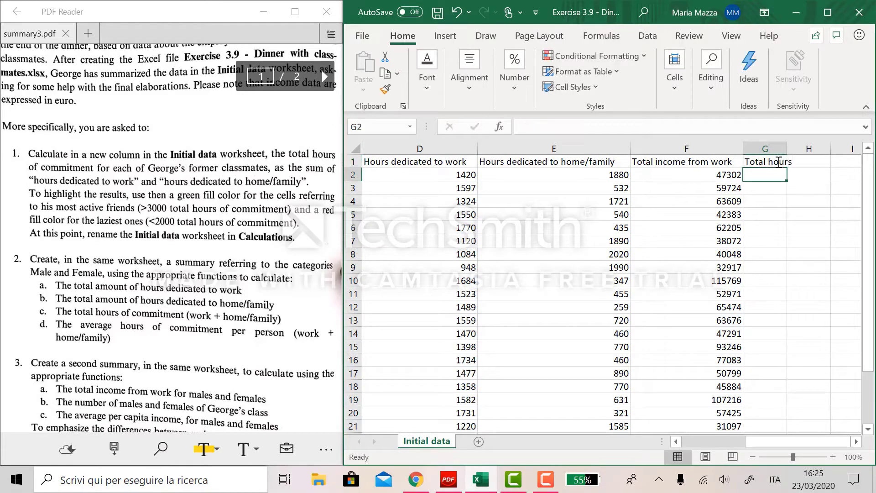
drag(788, 149, 795, 149)
- Enter =SUM(D2;E2) in G2 to add work and home/family hours
text(=SUM)
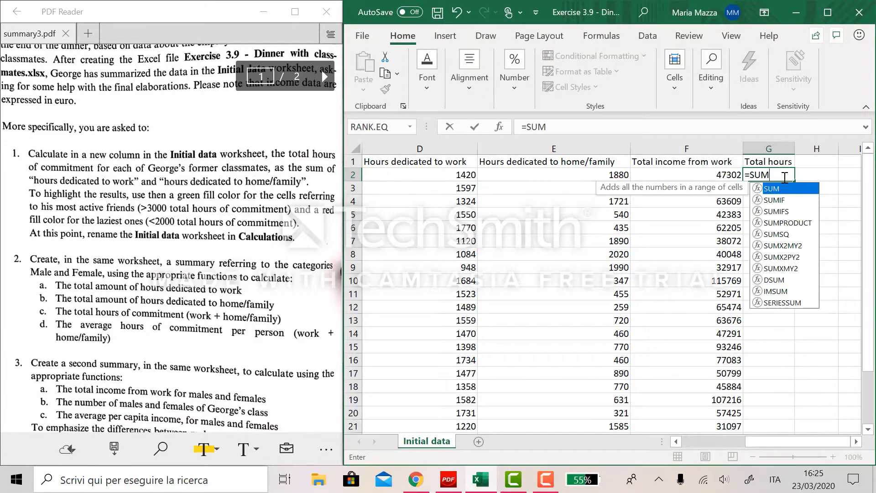
text(()
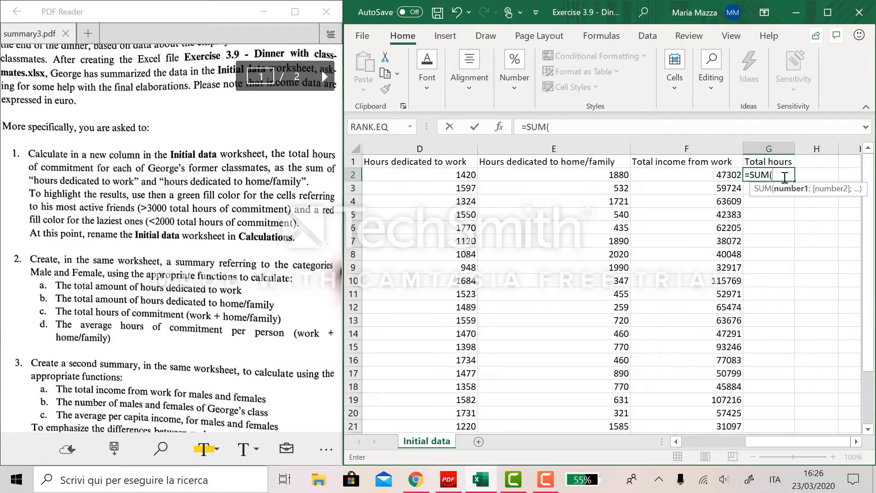
click(438, 173)
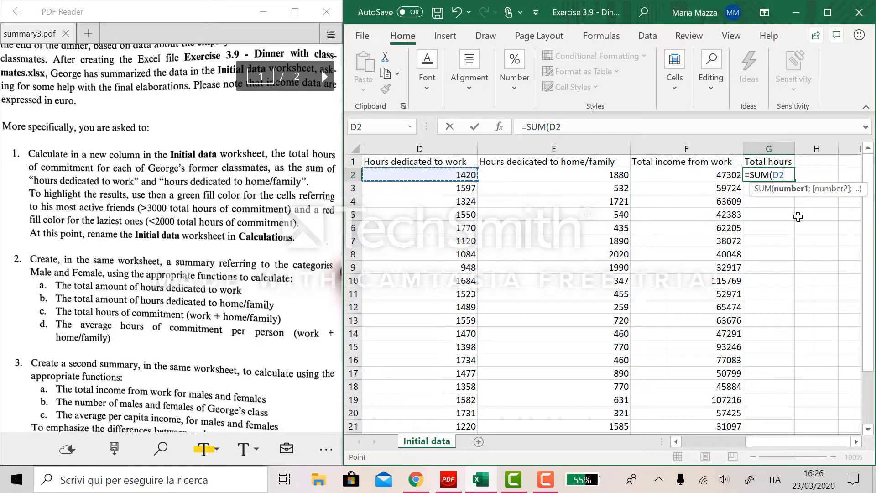
text(;)
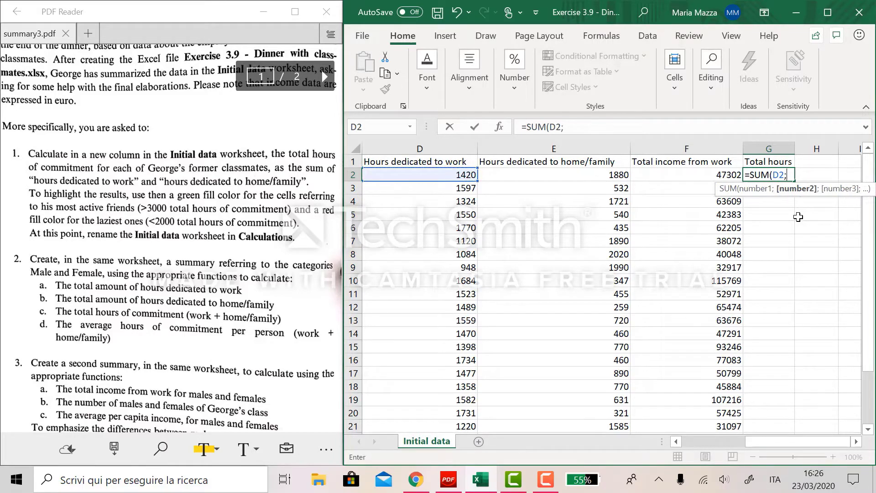
click(592, 179)
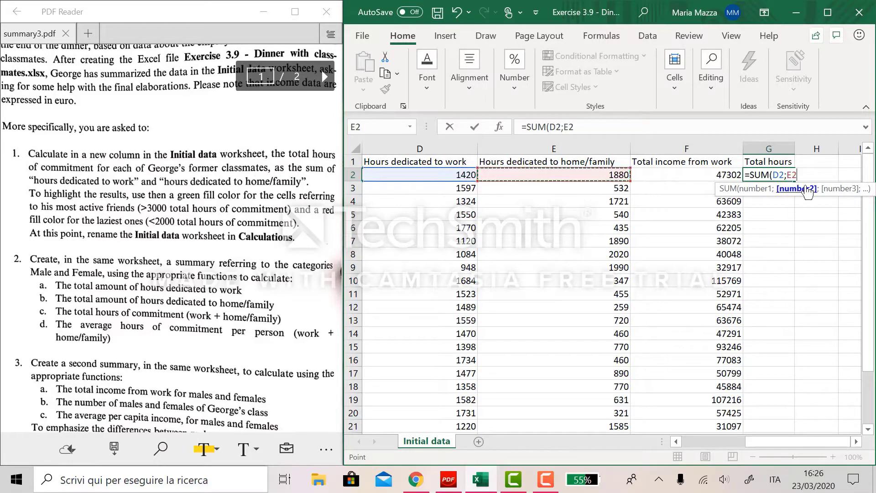
text())
key(Return)
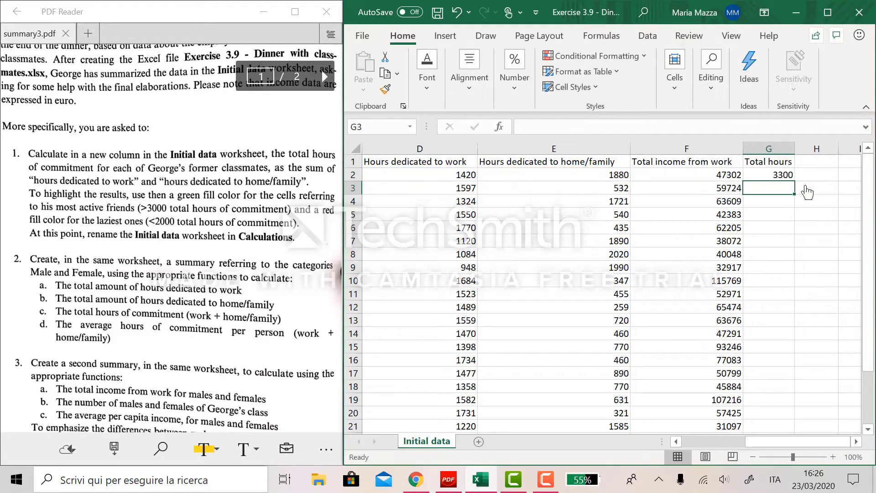
- Fill the G2 total hours formula down to row 26
click(777, 175)
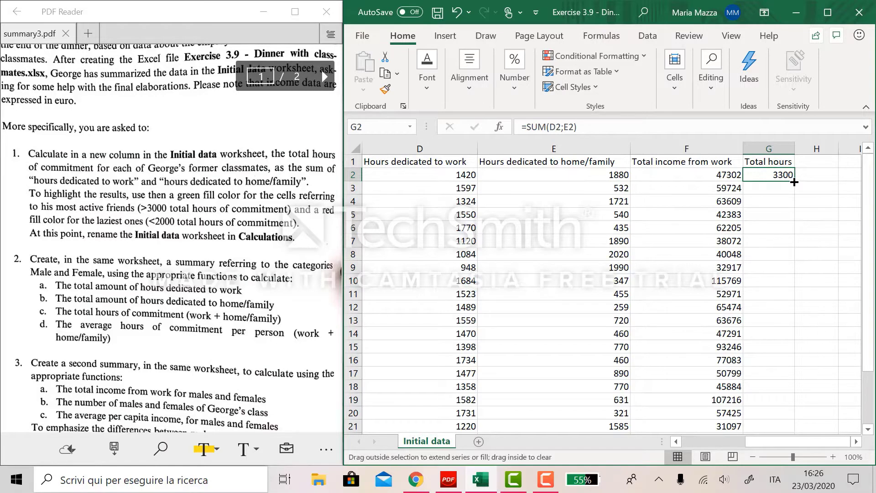
double_click(794, 182)
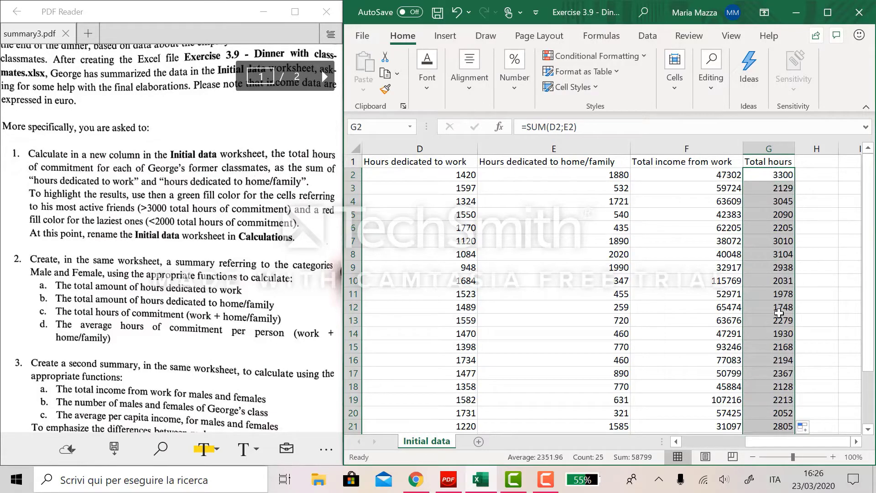
scroll(785, 274, down, 2)
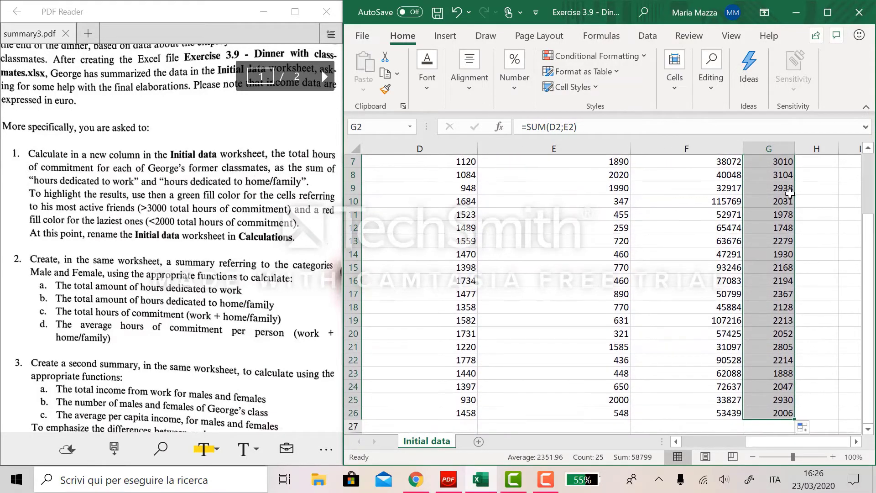
scroll(849, 230, up, 1)
scroll(839, 219, up, 1)
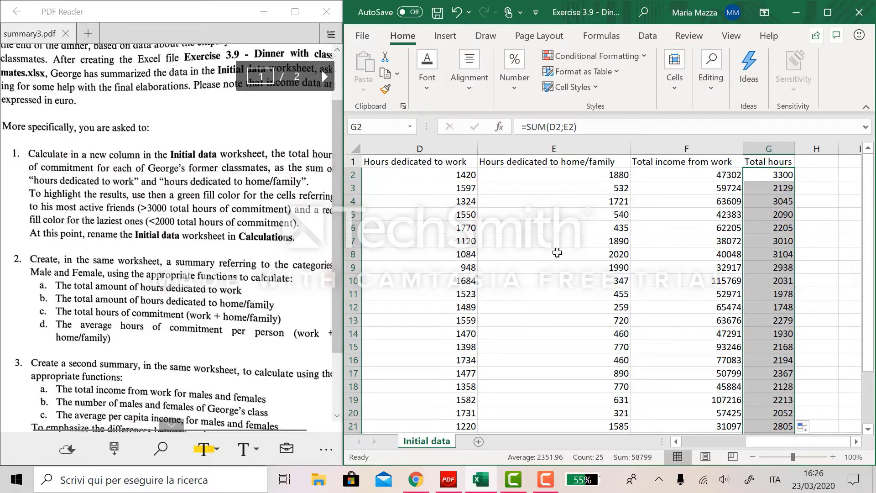
- Select the names A2:A26 and start a new formula-based conditional formatting rule
scroll(557, 252, left, 3)
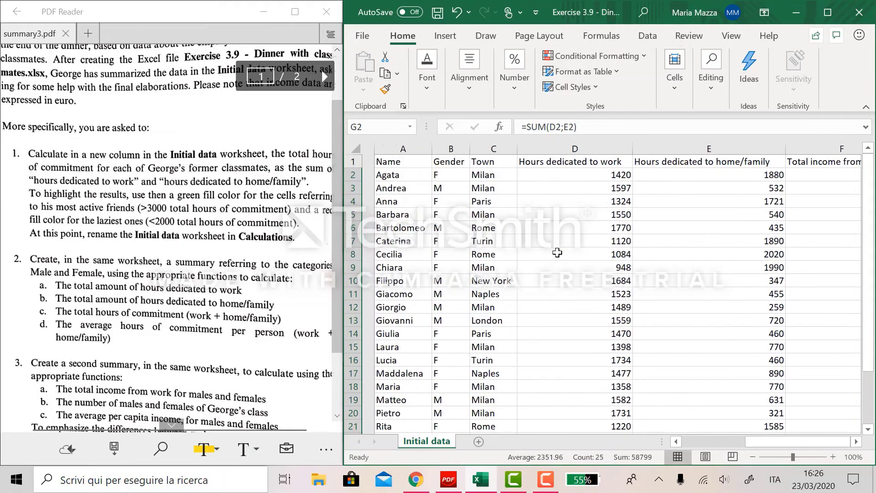
click(439, 227)
click(400, 177)
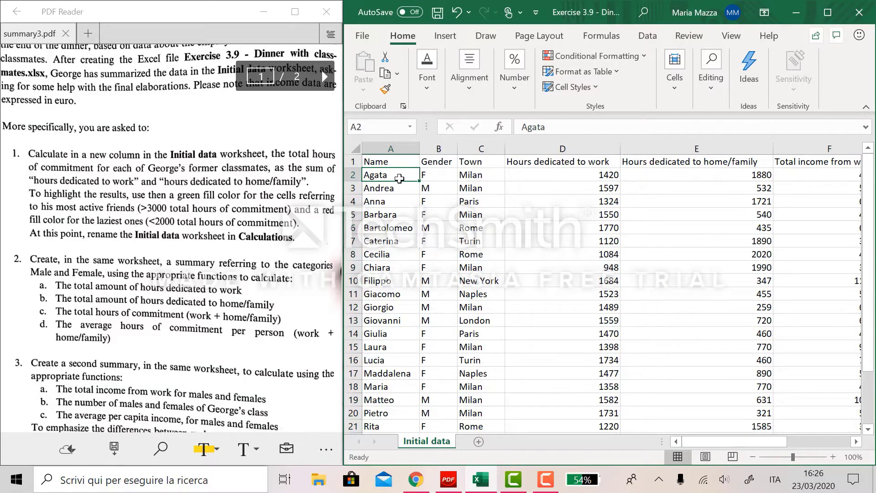
key(ctrl+shift+Down)
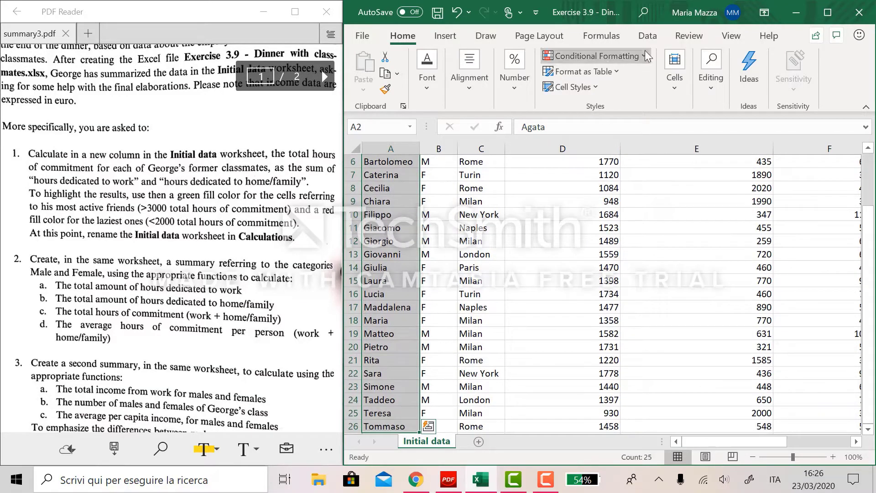
click(644, 55)
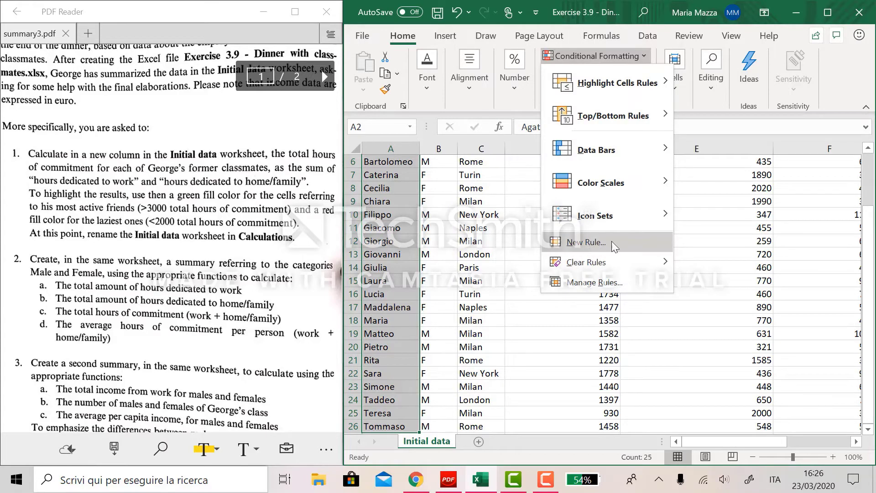
click(636, 241)
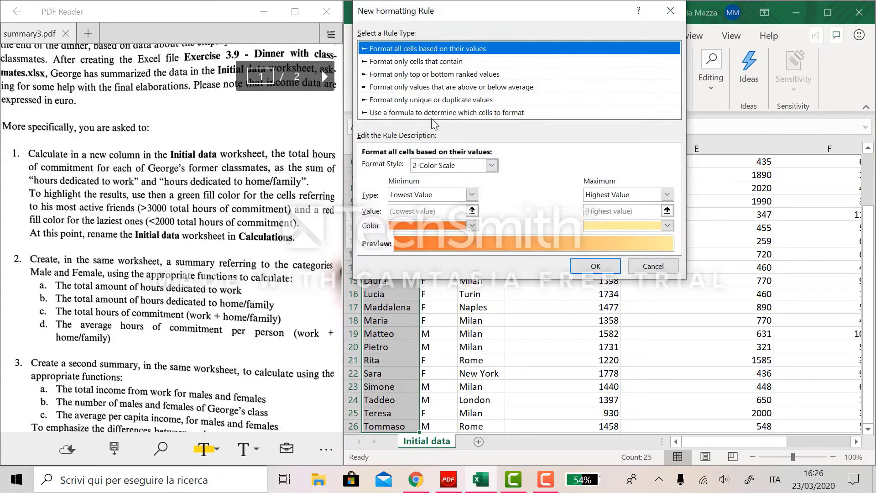
click(382, 112)
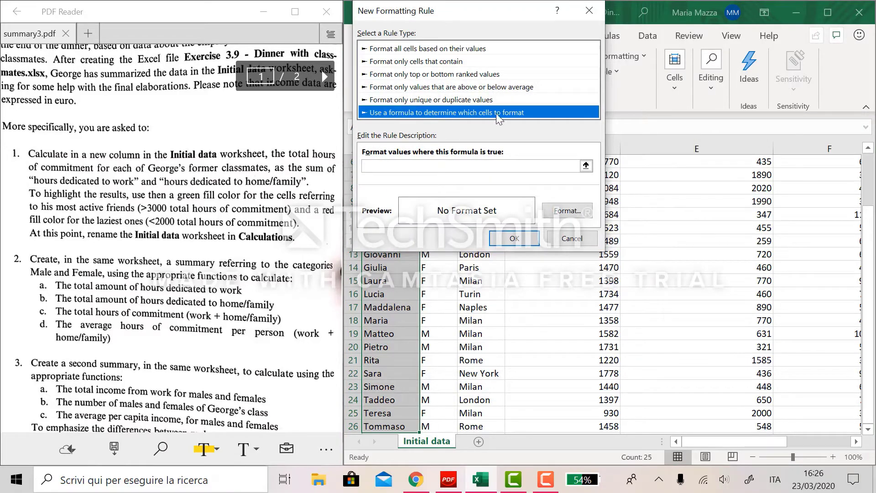
- Set the rule condition =G2>3000 with a light green fill and apply it
click(530, 167)
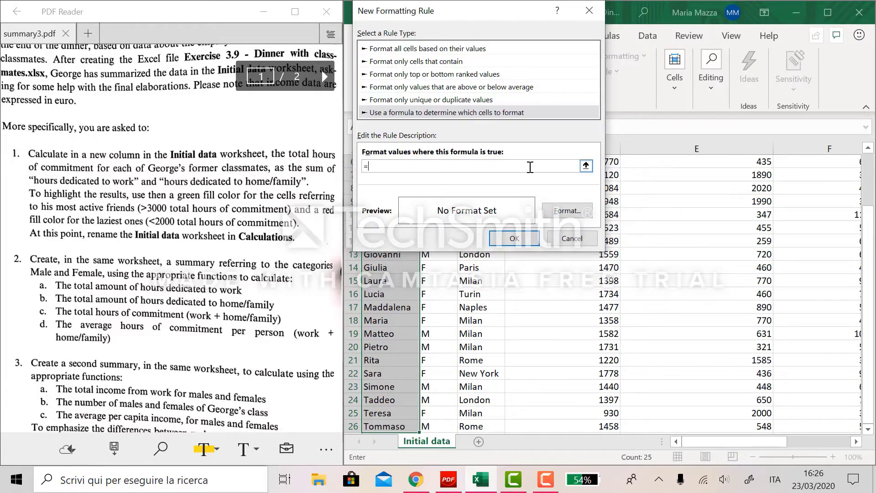
scroll(756, 252, up, 2)
scroll(766, 219, right, 3)
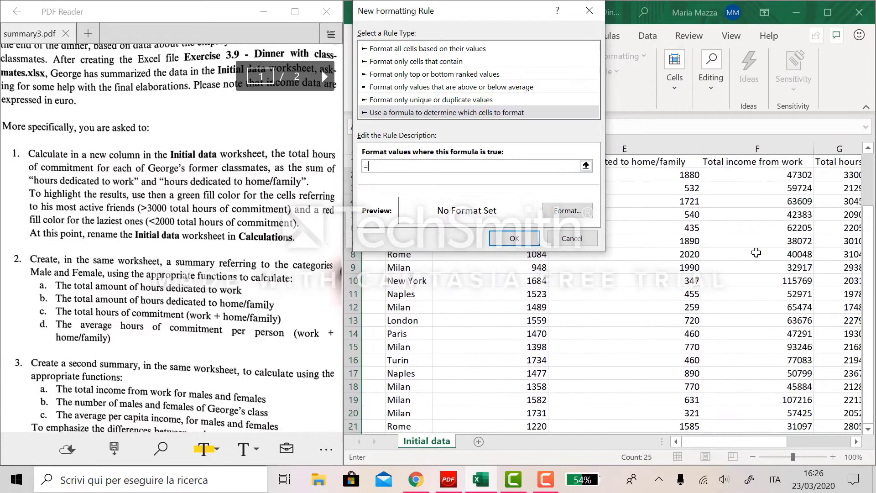
click(780, 176)
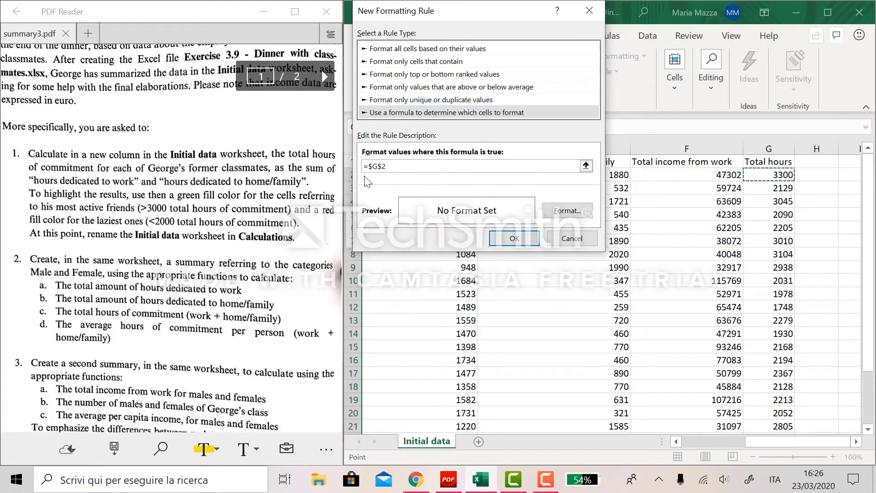
click(382, 166)
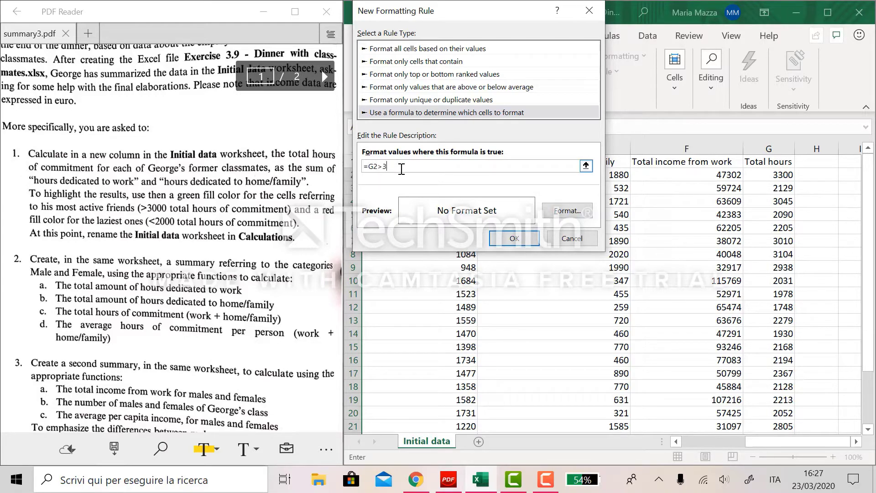
click(567, 210)
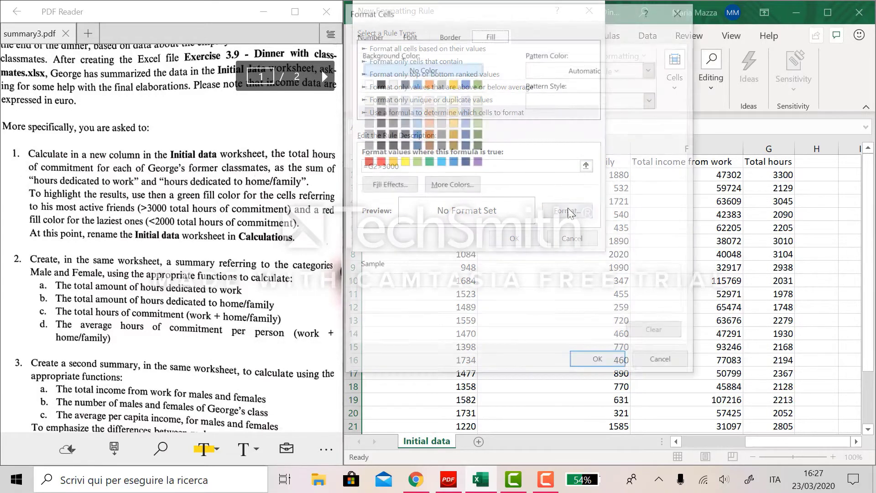
click(415, 161)
click(607, 361)
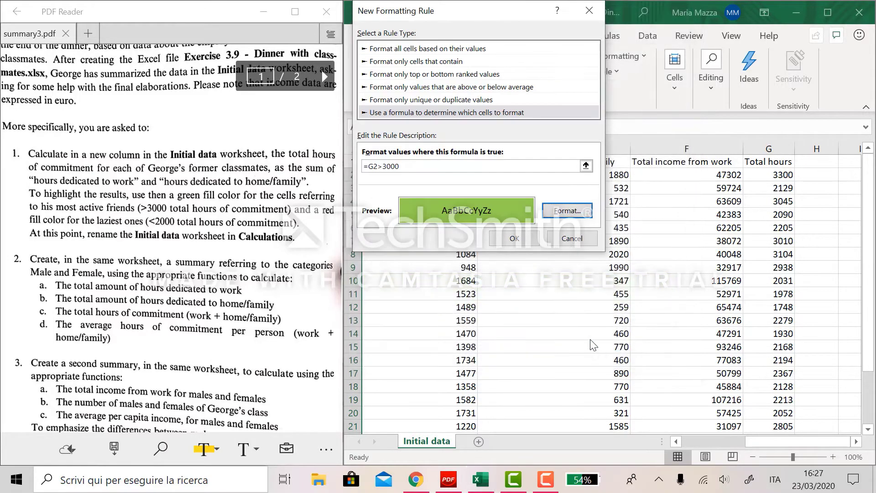
click(514, 241)
- Reselect names A2:A26 and start another formula-based conditional formatting rule
scroll(501, 303, left, 3)
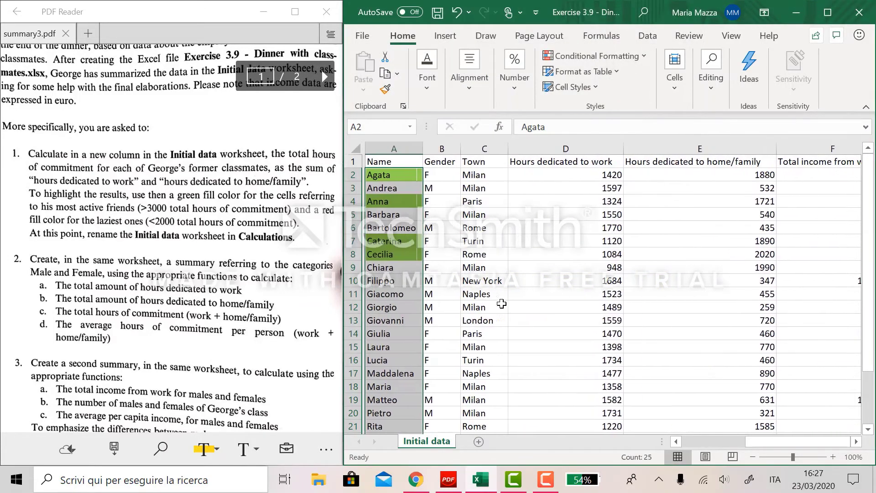
scroll(392, 296, down, 1)
scroll(392, 296, down, 2)
scroll(392, 295, up, 3)
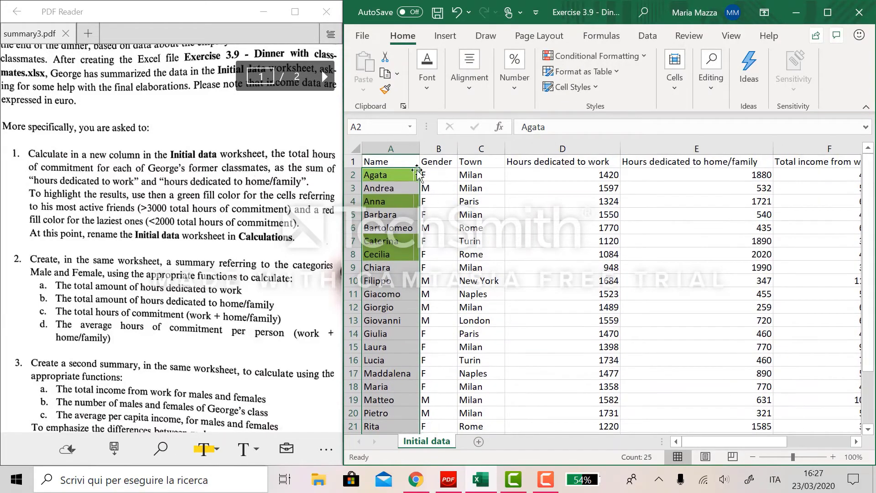
scroll(436, 209, down, 1)
scroll(442, 216, up, 1)
click(449, 173)
click(407, 174)
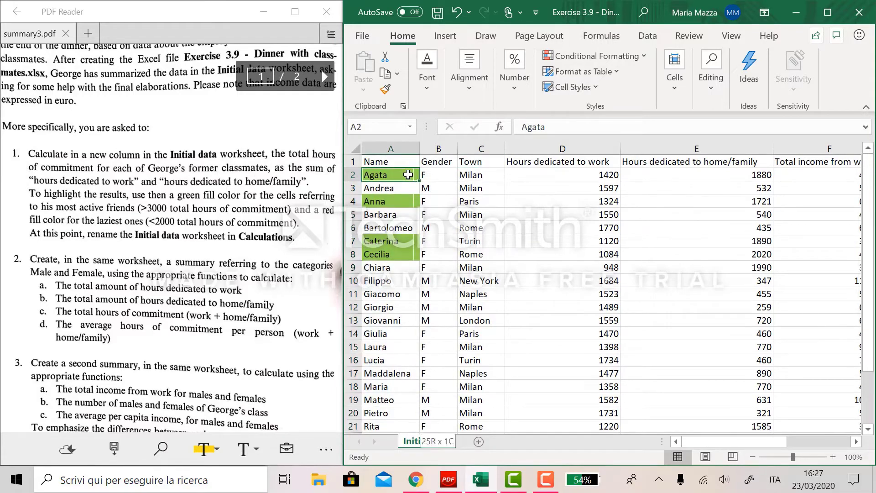
key(ctrl+shift+Down)
click(643, 55)
click(588, 243)
click(519, 113)
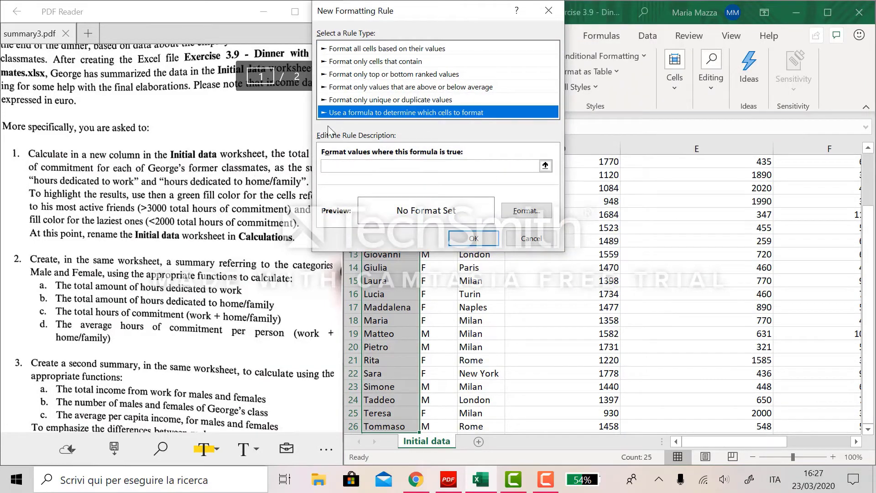
- Enter the =G2<2000 condition and give the rule a red fill
click(463, 166)
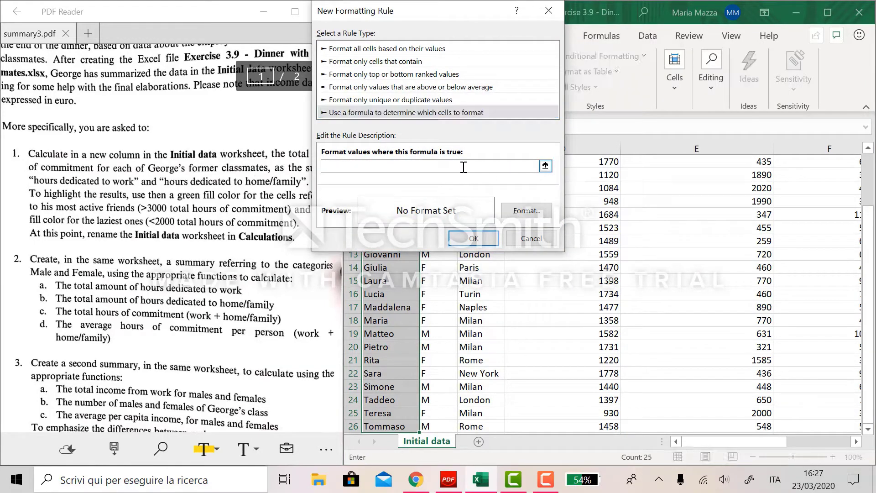
text(=)
click(526, 210)
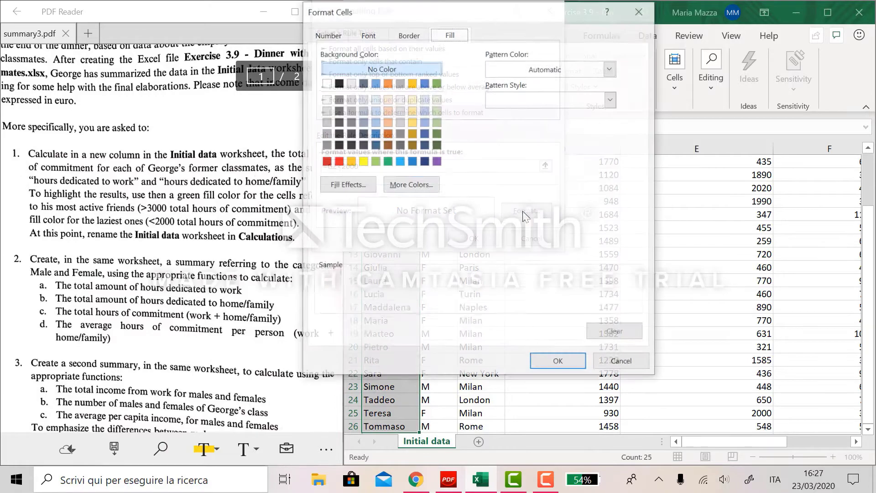
click(338, 161)
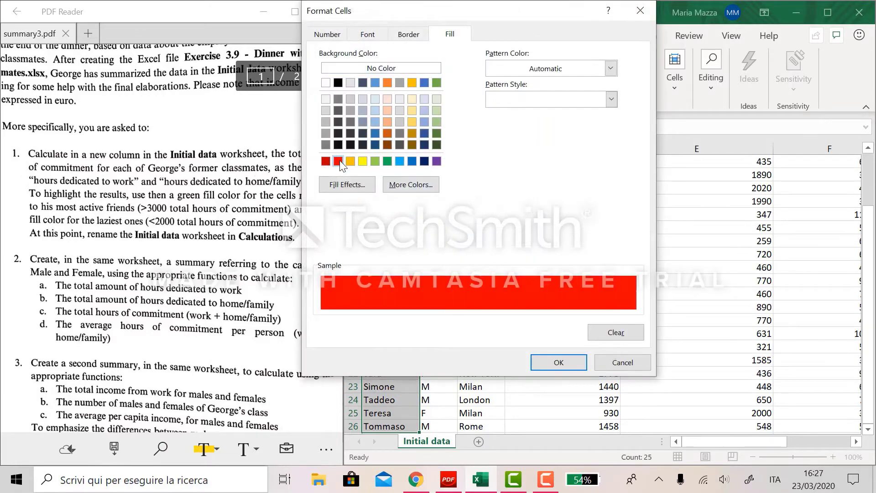
click(554, 361)
- Apply the red-fill rule for names with under 2000 total hours
click(473, 238)
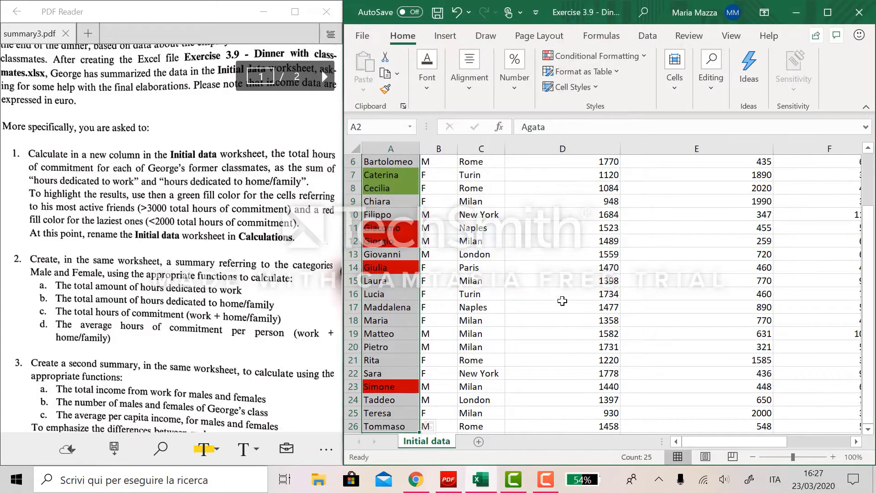
scroll(567, 342, down, 1)
scroll(566, 346, up, 2)
scroll(566, 346, up, 1)
scroll(566, 346, right, 2)
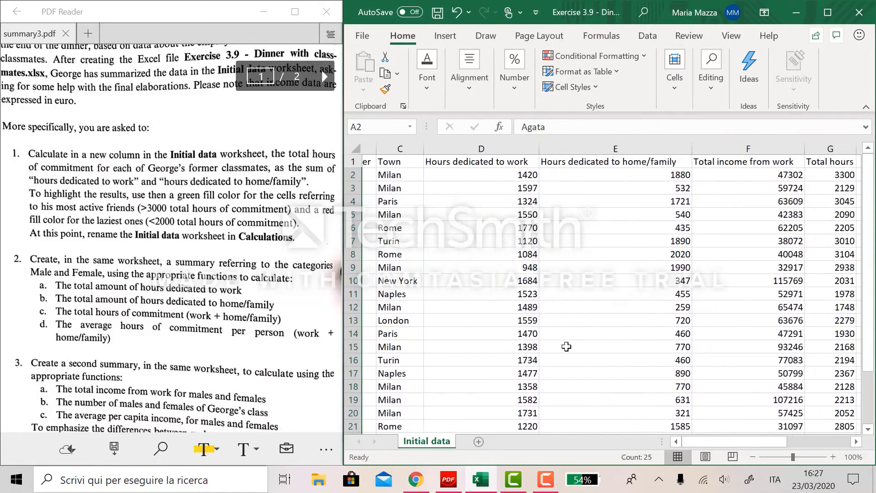
scroll(566, 346, left, 2)
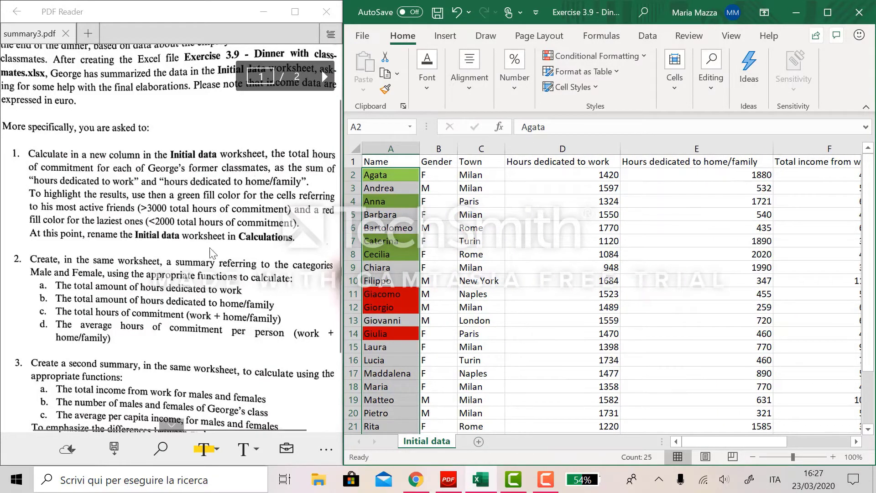
- Rename the 'Initial data' sheet to 'Calculations'
double_click(435, 441)
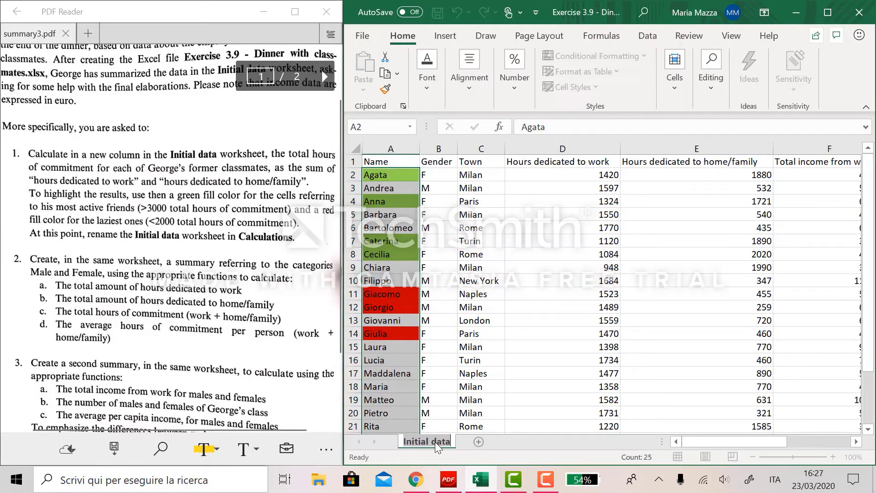
text(Calculations)
key(Return)
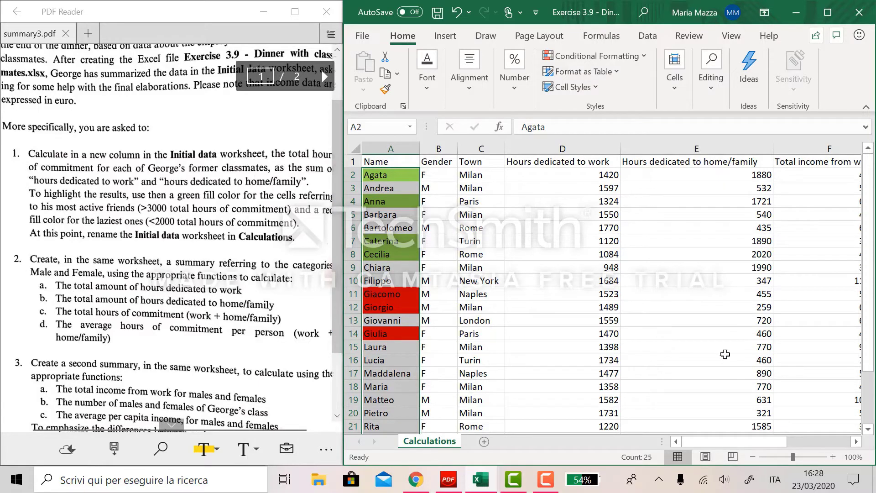
- Enter the row labels Male and Female in I2 and I3
scroll(725, 354, right, 1)
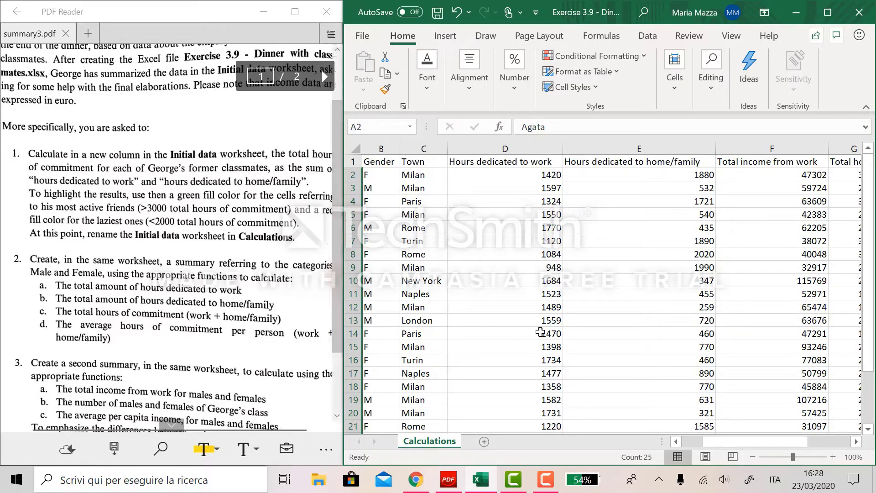
scroll(540, 331, right, 3)
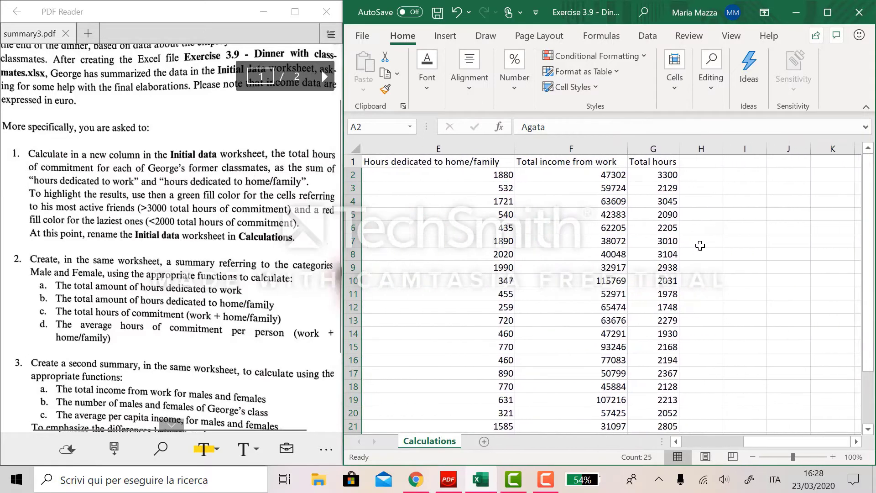
click(737, 176)
text(=)
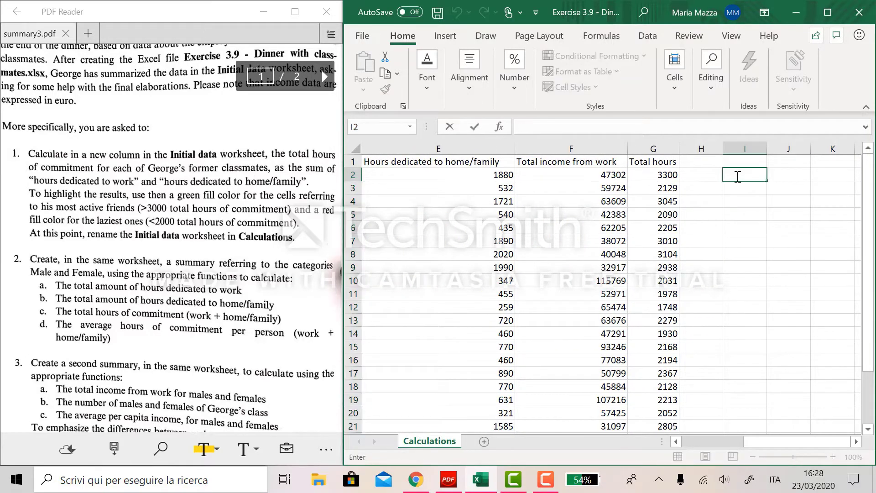
text(Male)
key(Return)
text(Female)
key(Return)
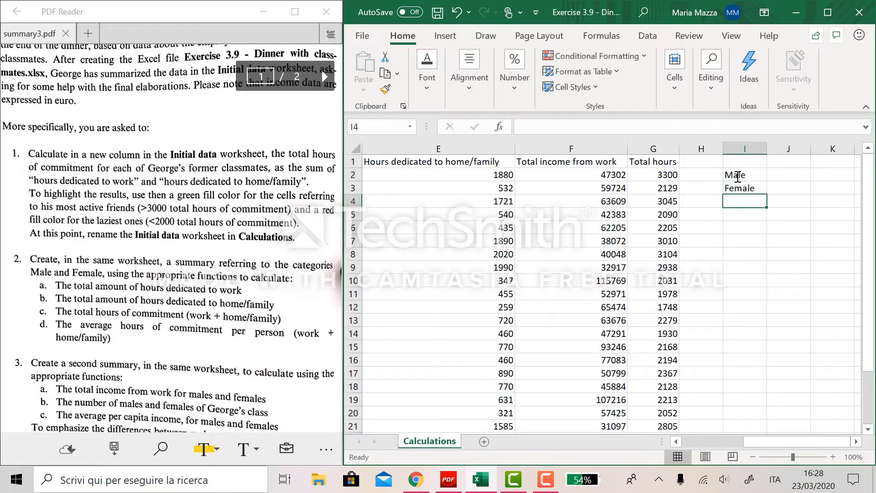
- Add headers Hours at home, Hours at work, Total hours, average hours in J1:M1, autofitting column J
click(779, 163)
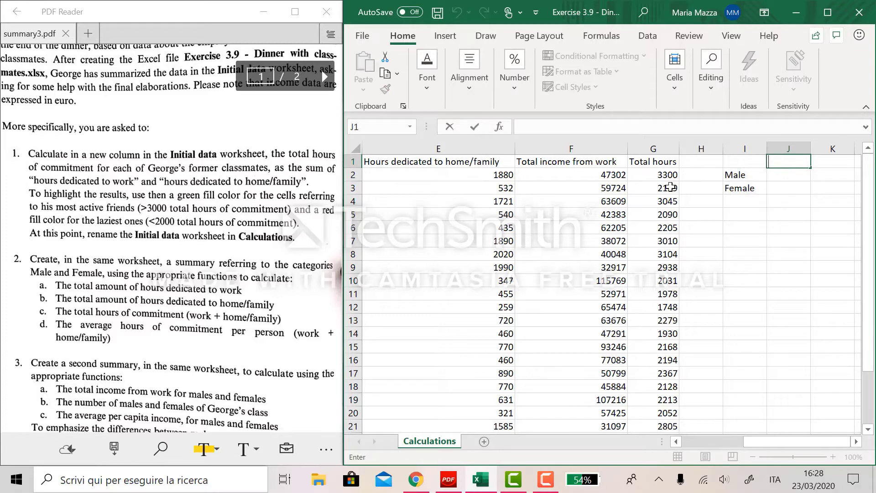
scroll(670, 187, right, 3)
text(Hours)
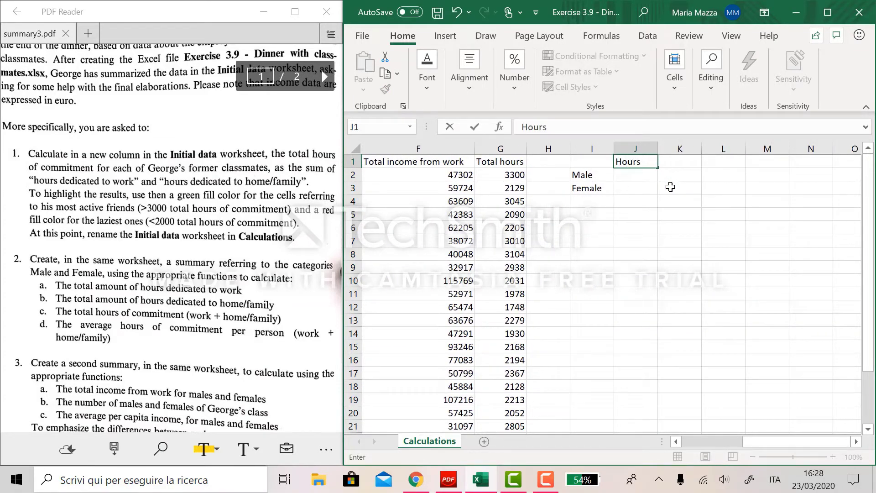
text( at home)
key(Tab)
text(Ho)
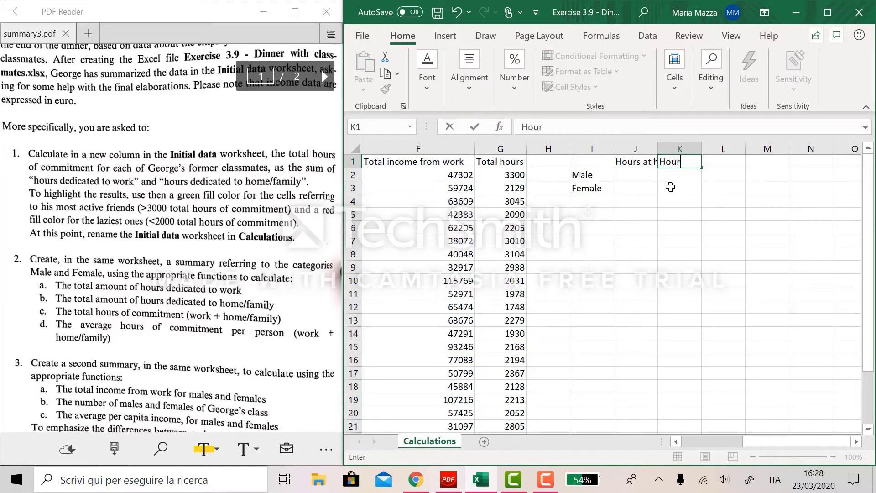
text(urs at work)
key(Tab)
text(T)
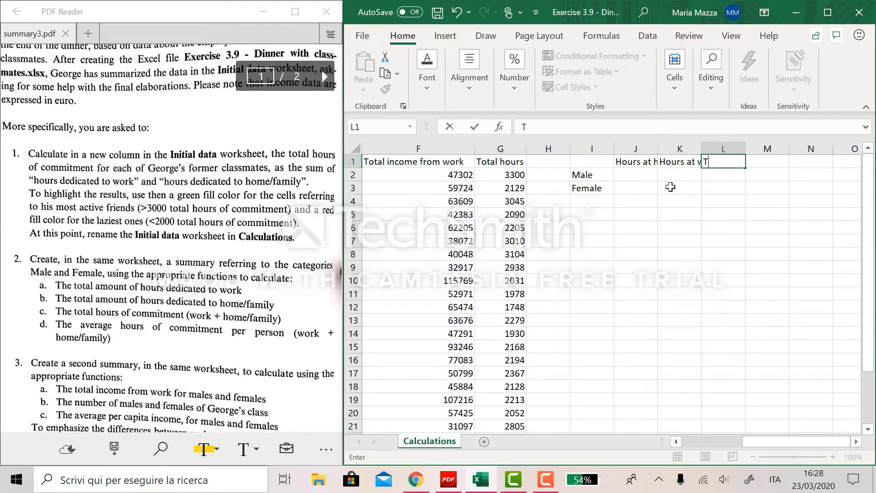
text(otal hours)
key(Tab)
text(average )
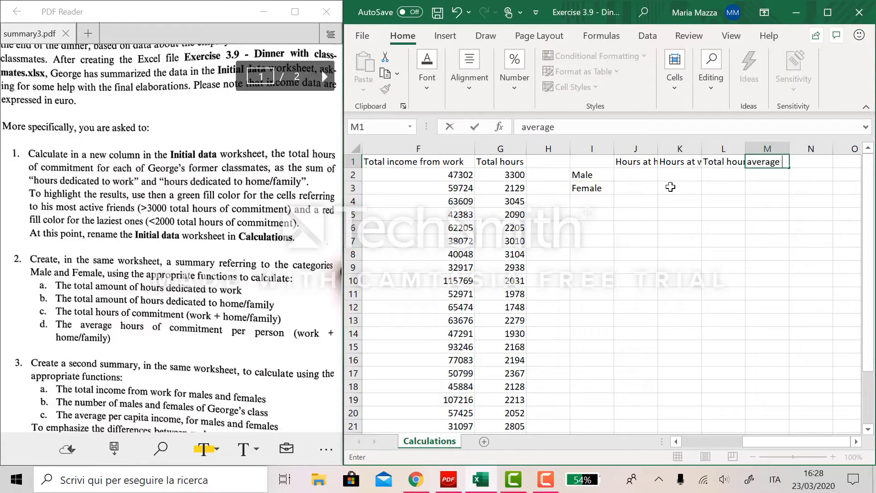
text(gour)
click(671, 187)
double_click(657, 148)
- Autofit column L, copy Hours at home into K1, and retype J1 as Hours at work
double_click(787, 148)
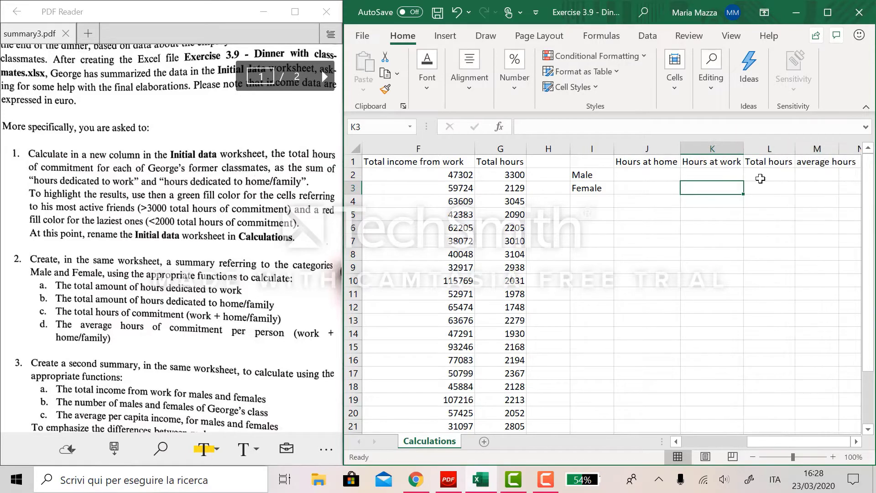
click(656, 163)
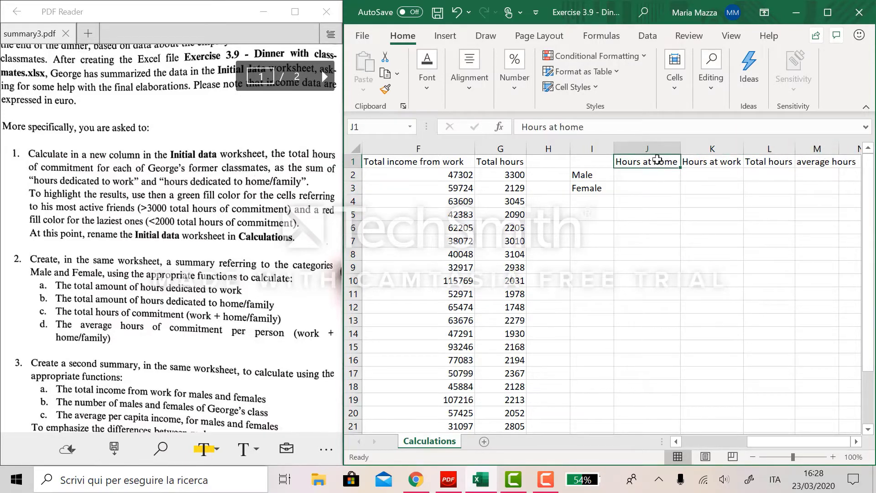
key(ctrl+c)
click(717, 164)
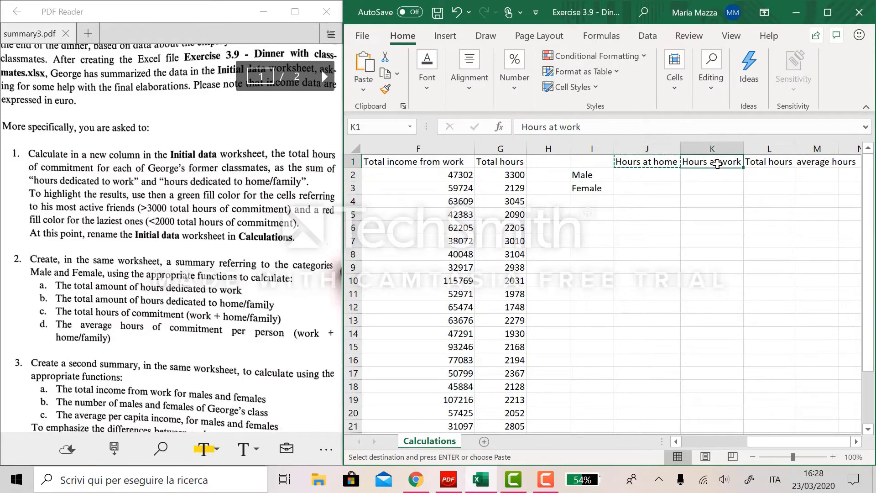
key(Return)
click(662, 163)
text(Hours at)
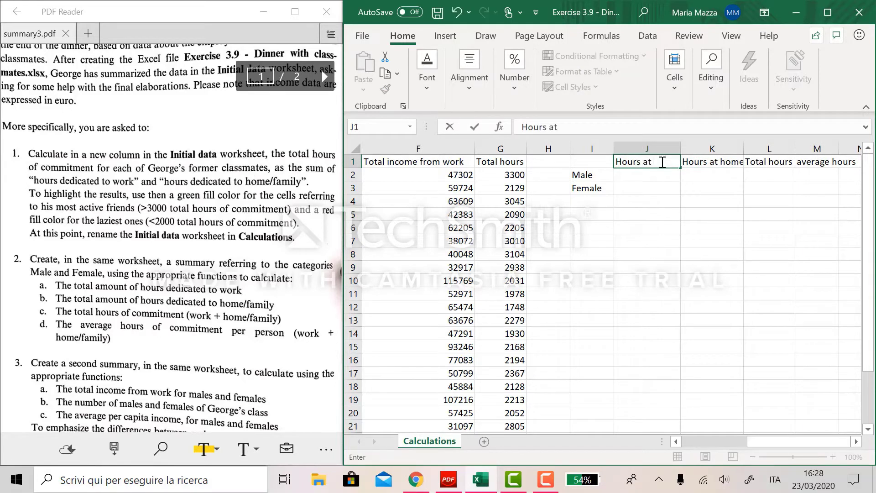
text( work)
key(Return)
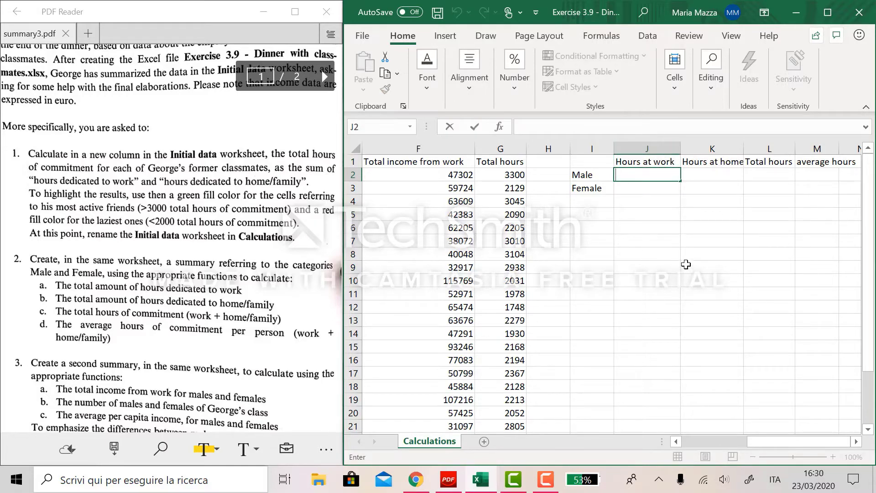
- Build =SUMIF(B2:B26;"M";D2:D26) in J2 for the males' work hours
text(=SU)
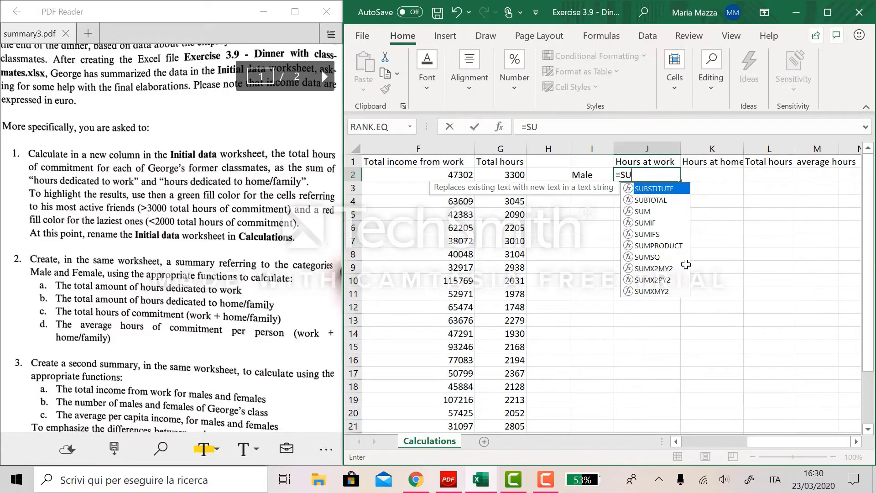
text(MIF()
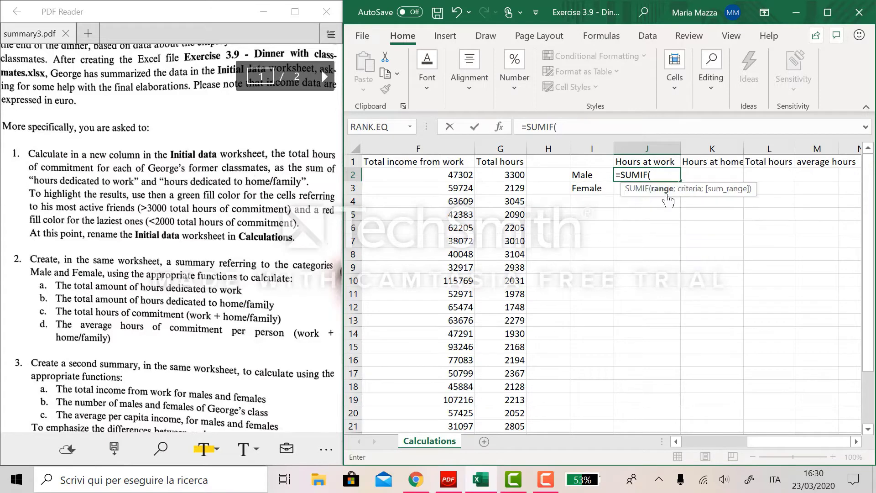
scroll(603, 286, left, 1)
scroll(603, 286, left, 4)
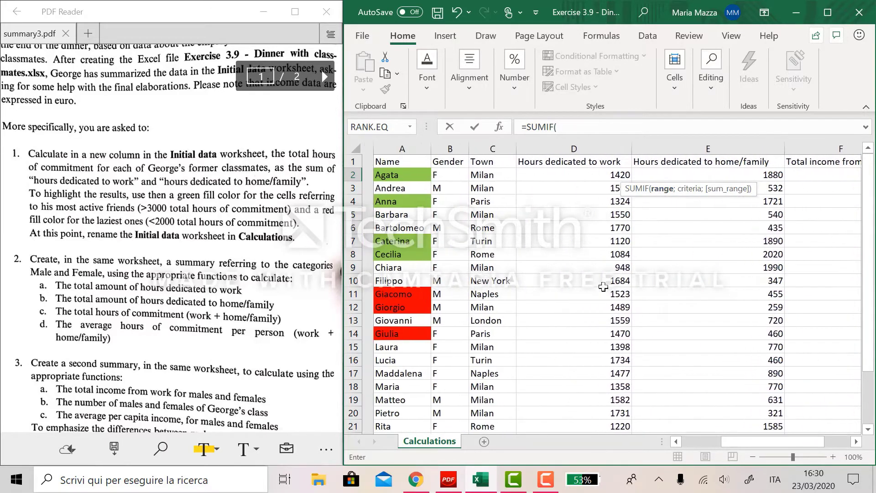
click(435, 177)
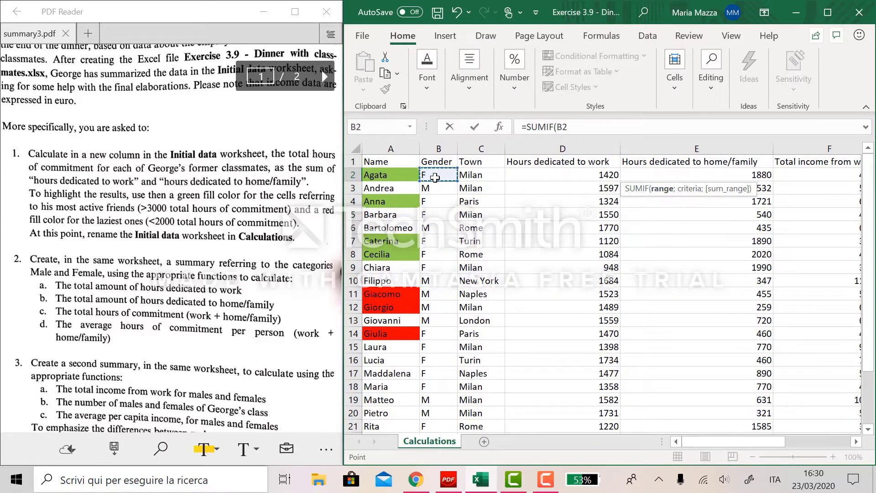
key(ctrl+shift+Down)
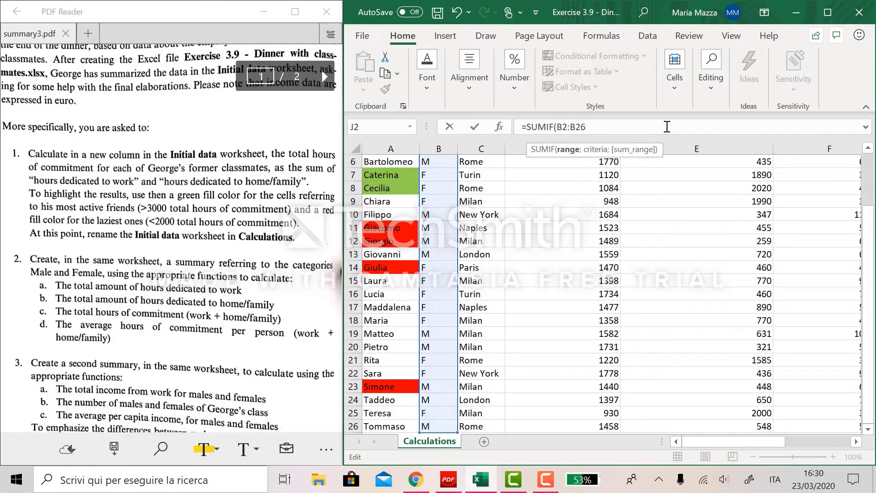
text(;"M)
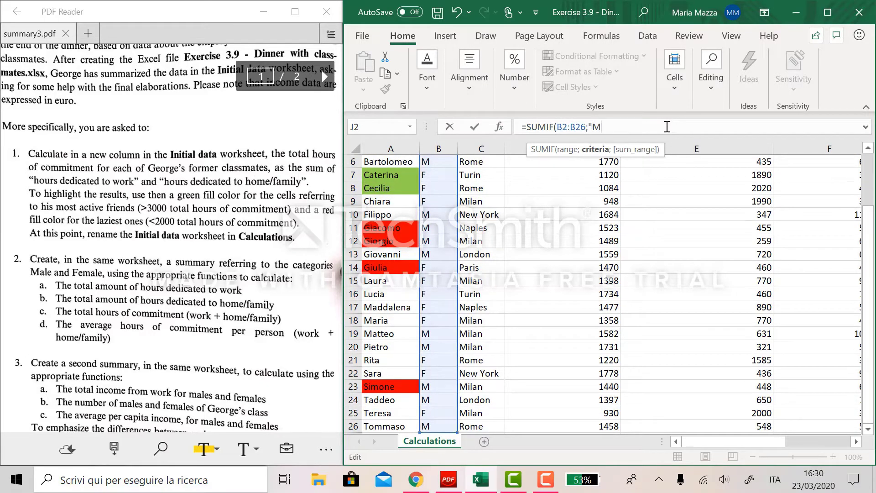
text(";)
scroll(639, 165, up, 2)
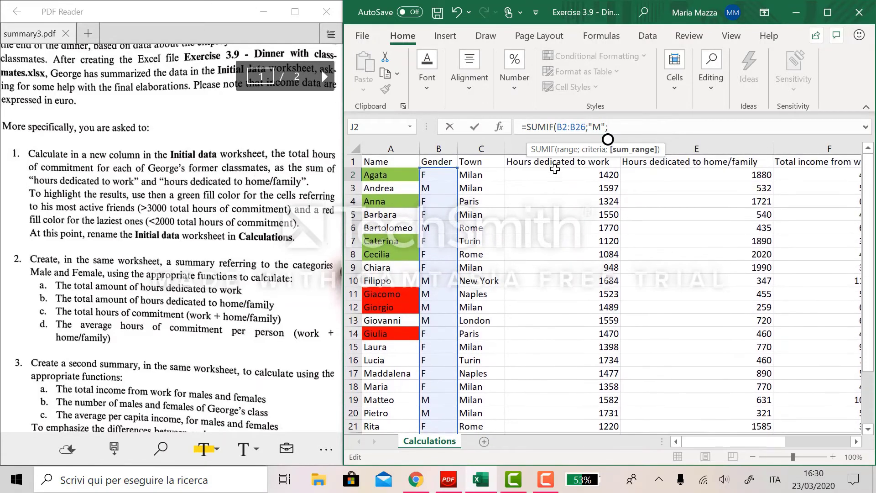
click(555, 170)
key(ctrl+shift+Down)
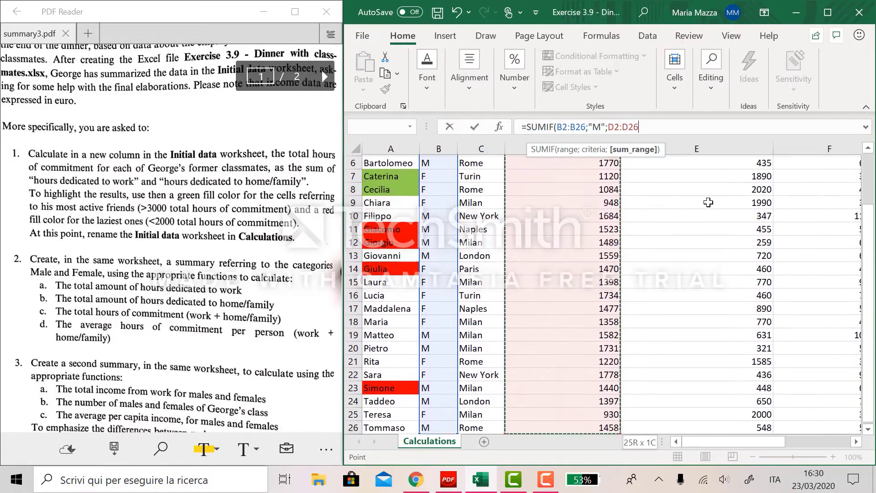
click(666, 134)
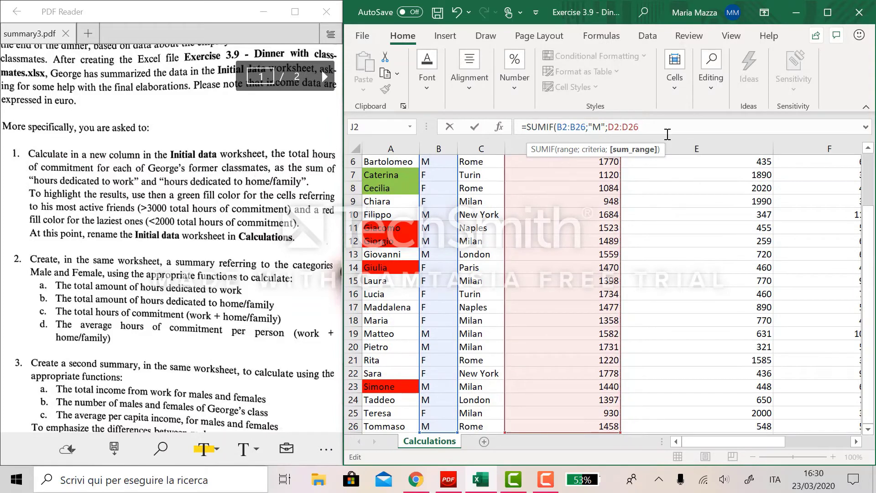
text())
- Make both SUMIF ranges absolute and commit, so J2 shows 17230
drag(557, 126, 658, 127)
key(F4)
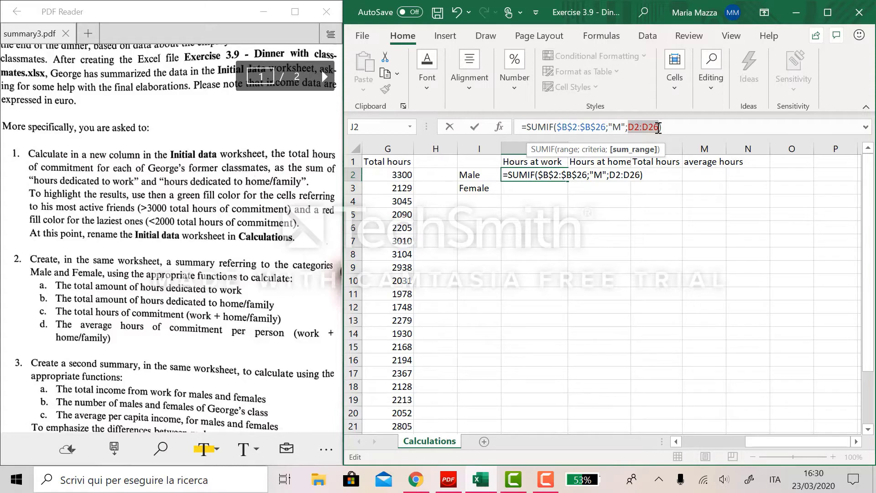
key(F4)
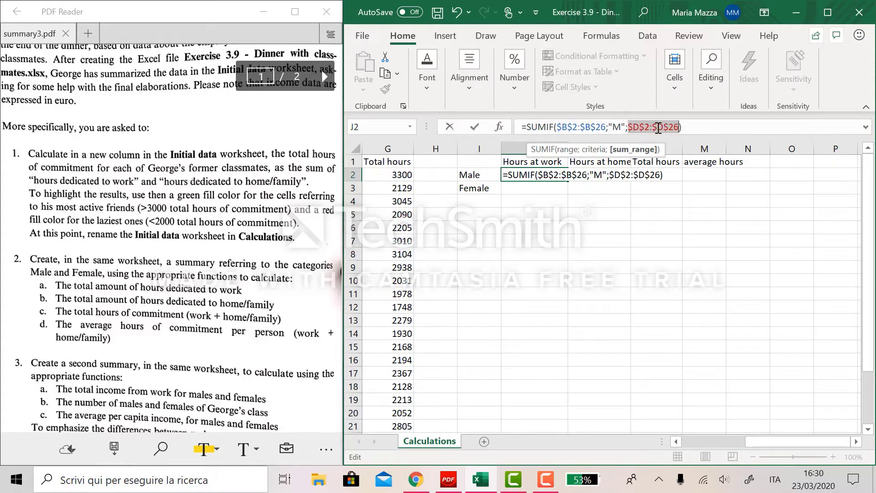
key(Return)
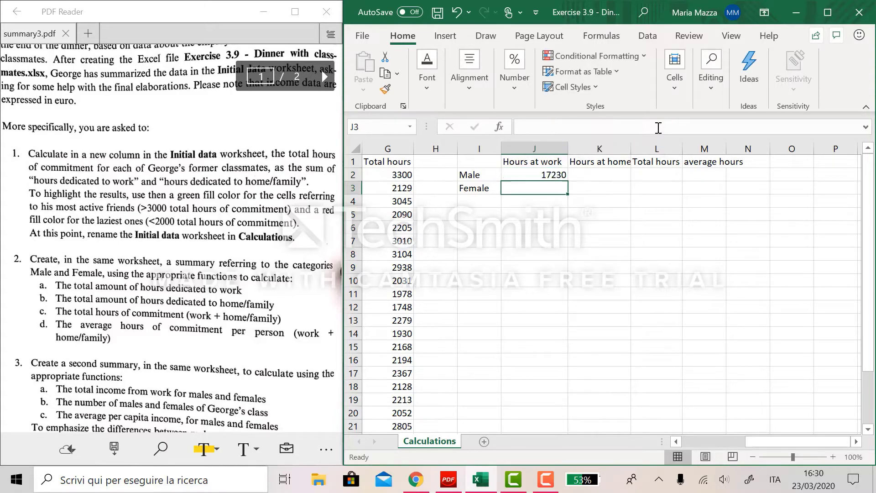
- Build =SUMIF(B2:B26;"M";E2:E26) in K2 for the males' home/family hours
click(525, 176)
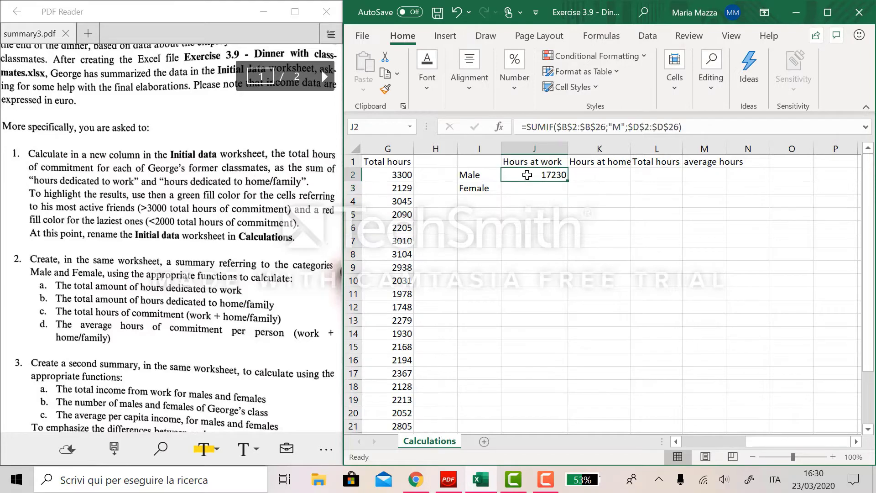
double_click(606, 176)
text(=SUMIF()
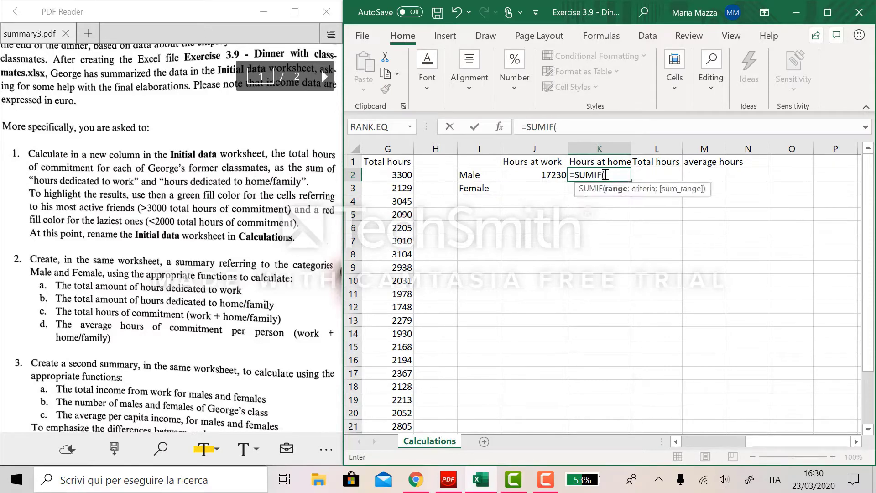
scroll(534, 349, left, 10)
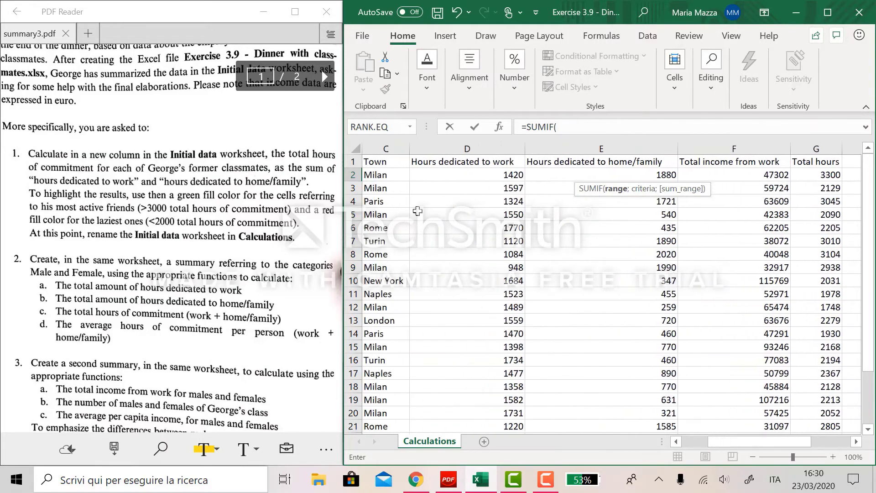
click(450, 177)
key(ctrl+shift+Down)
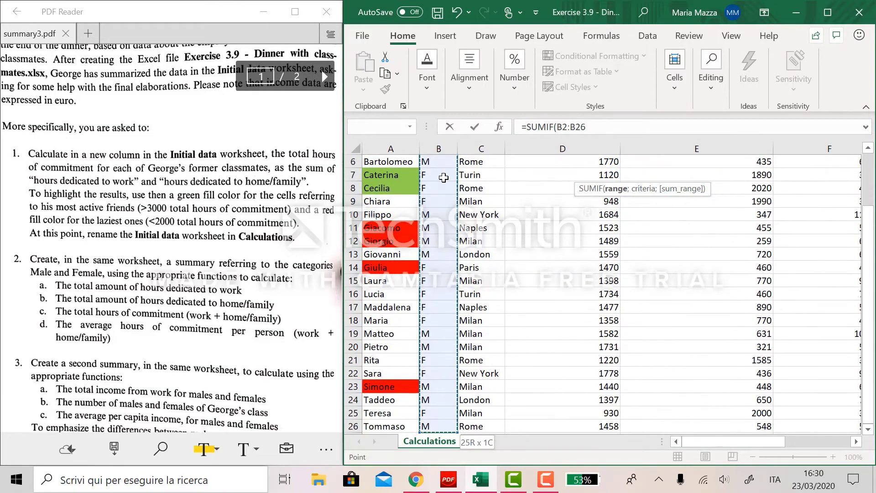
scroll(444, 177, up, 2)
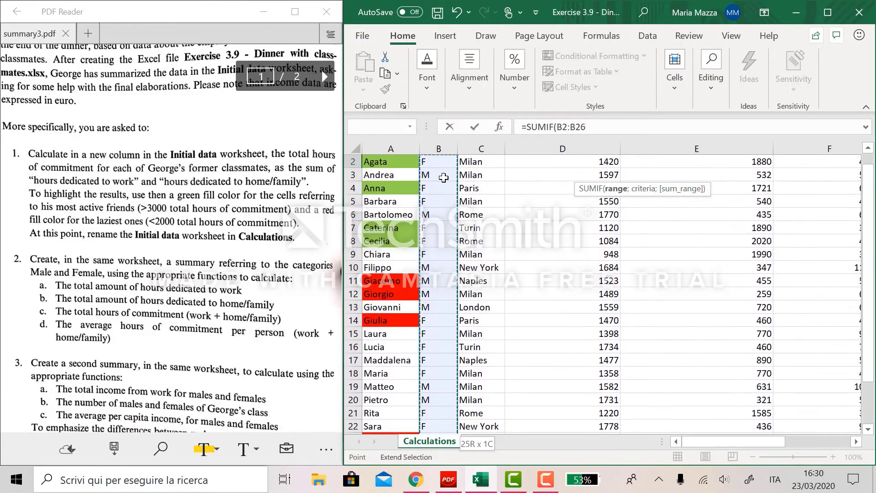
click(628, 132)
text(;"M)
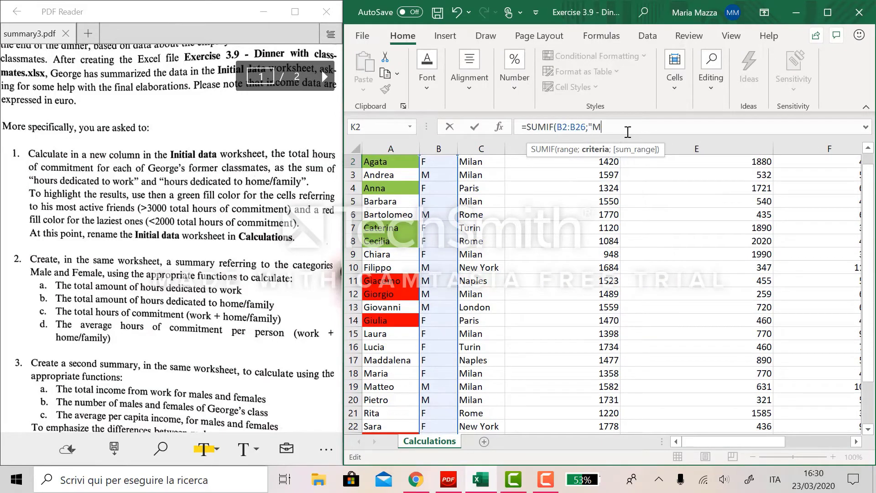
text(";)
scroll(678, 212, up, 1)
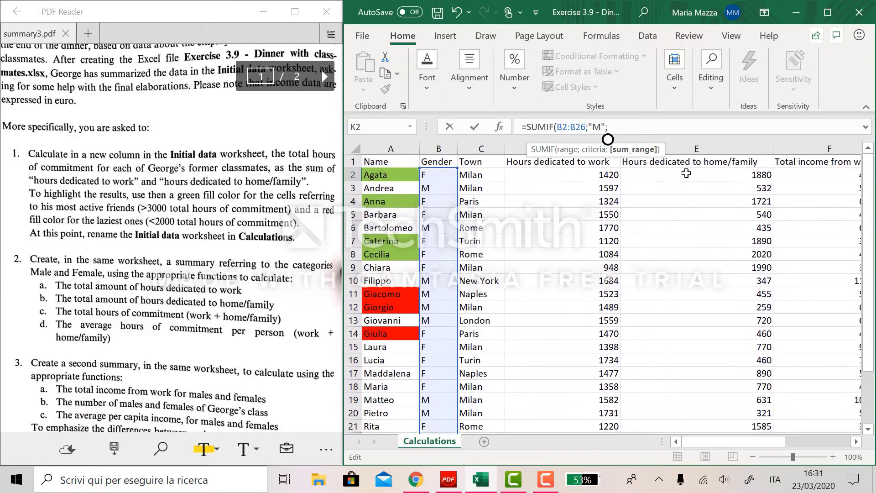
click(722, 177)
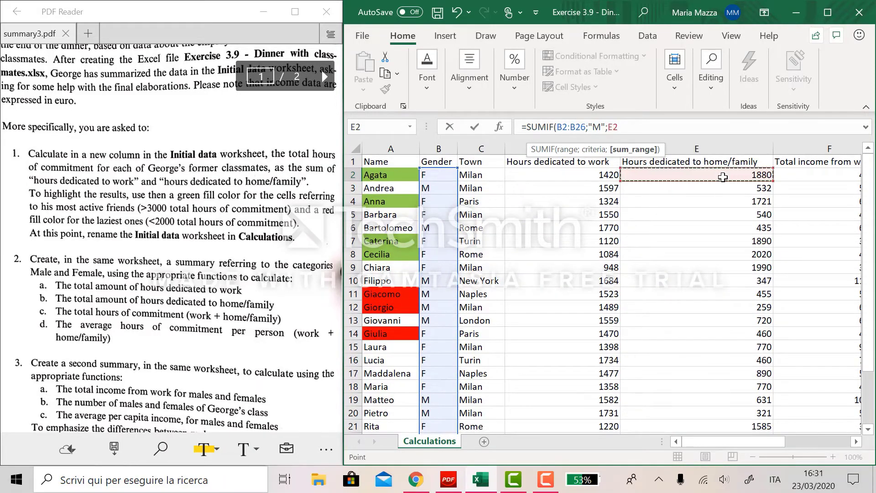
key(ctrl+shift+Down)
text())
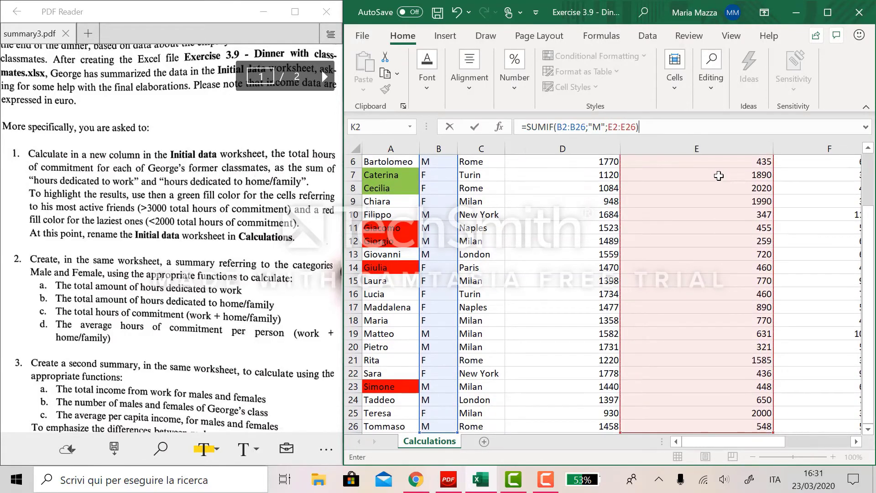
- Make the Gender and home-hours ranges absolute and commit, so K2 shows 5346
drag(556, 127, 586, 129)
key(F4)
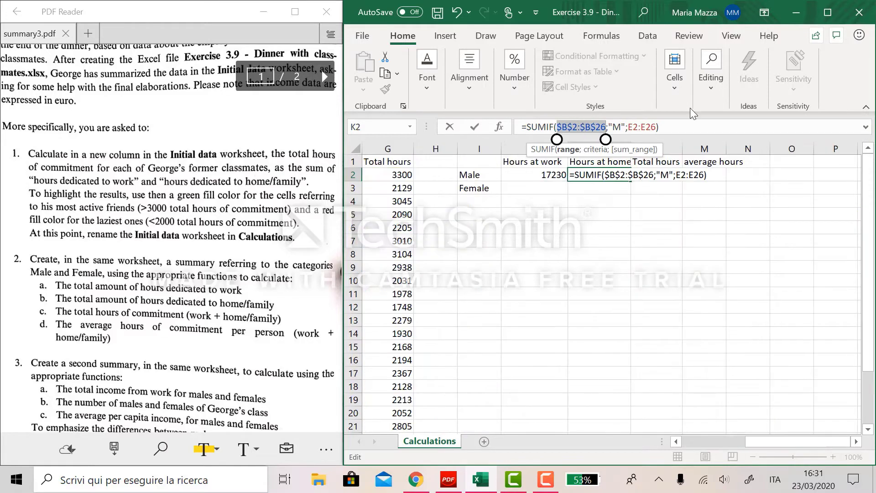
drag(629, 126, 659, 126)
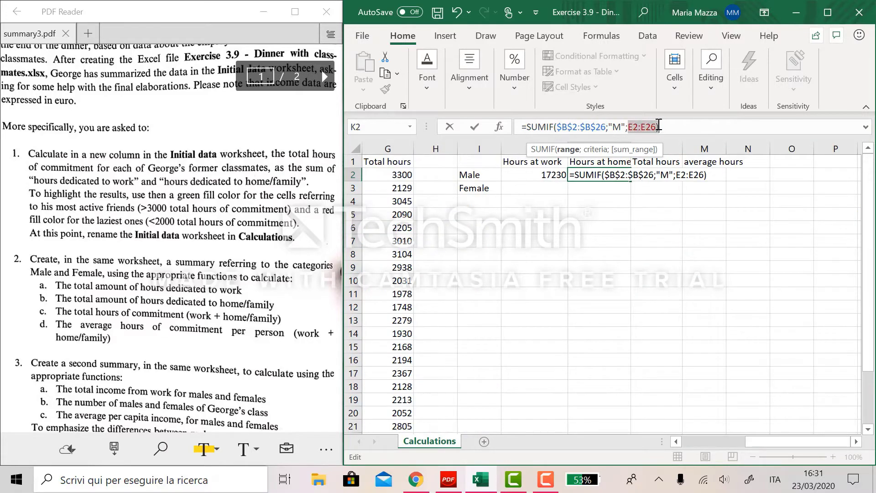
key(F4)
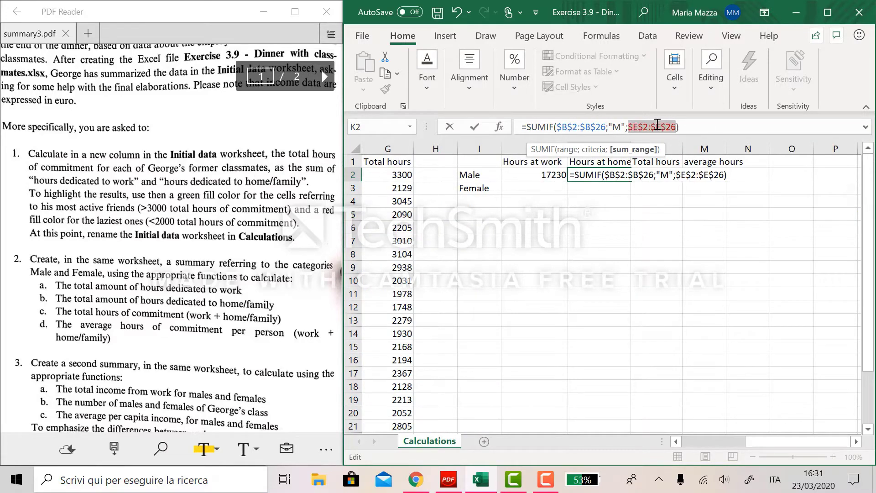
key(Return)
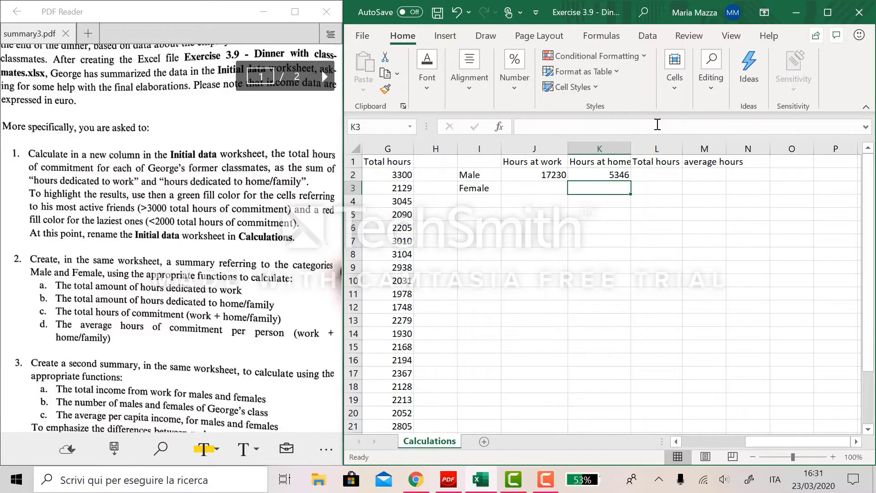
click(666, 175)
- Build =SUMIF(B2:B26;"M";G2:G26) in L2 for the males' total hours
text(=)
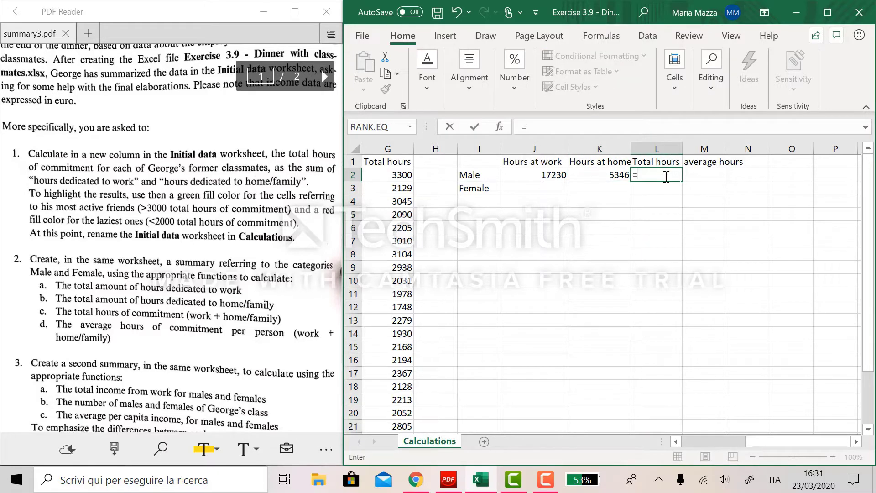
text(SUMIF()
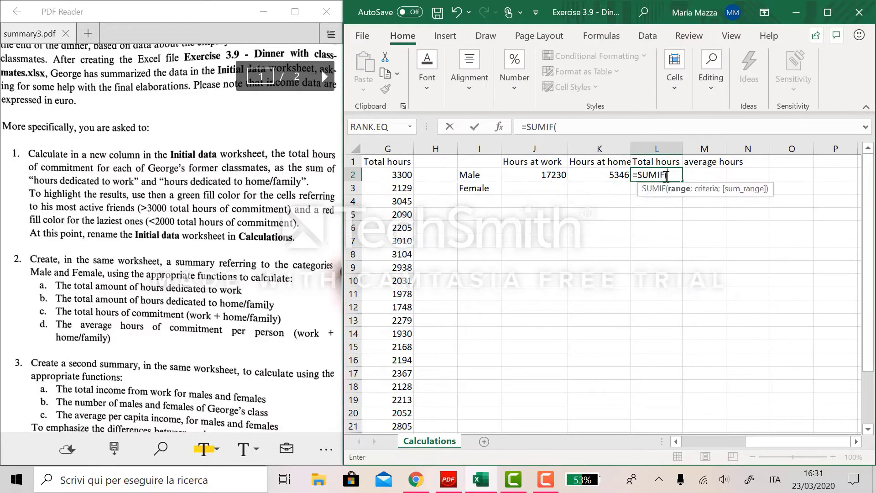
scroll(532, 180, left, 3)
click(438, 175)
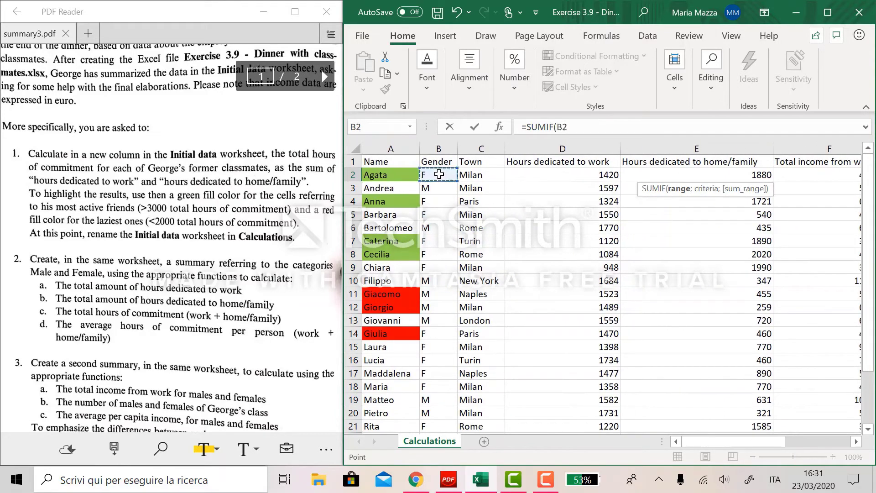
key(ctrl+shift+Down)
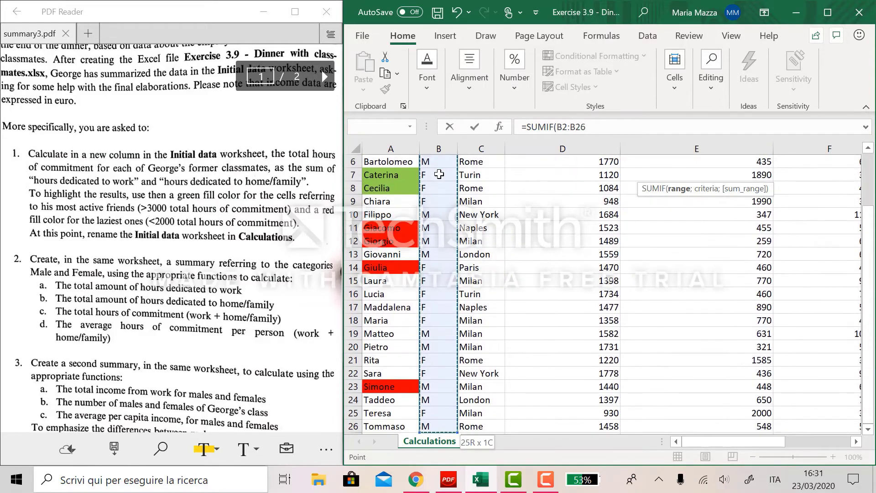
text(;)
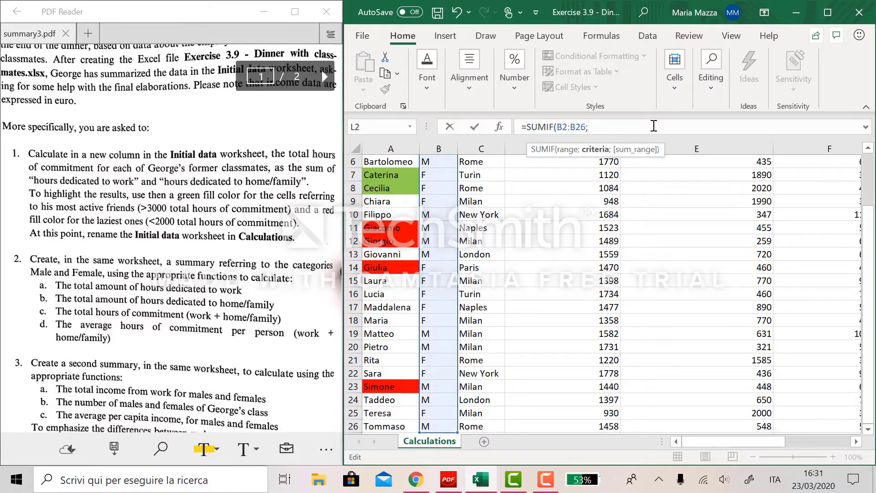
text("M";)
scroll(860, 250, up, 2)
scroll(860, 250, right, 1)
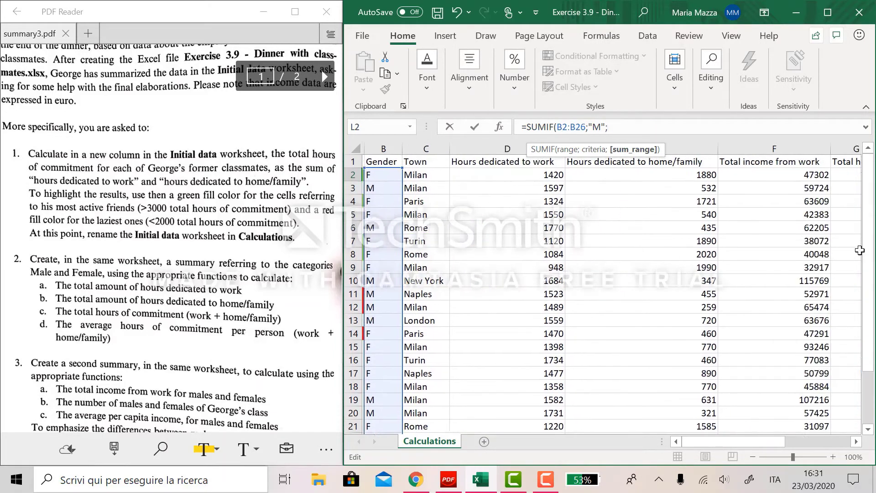
scroll(859, 250, right, 2)
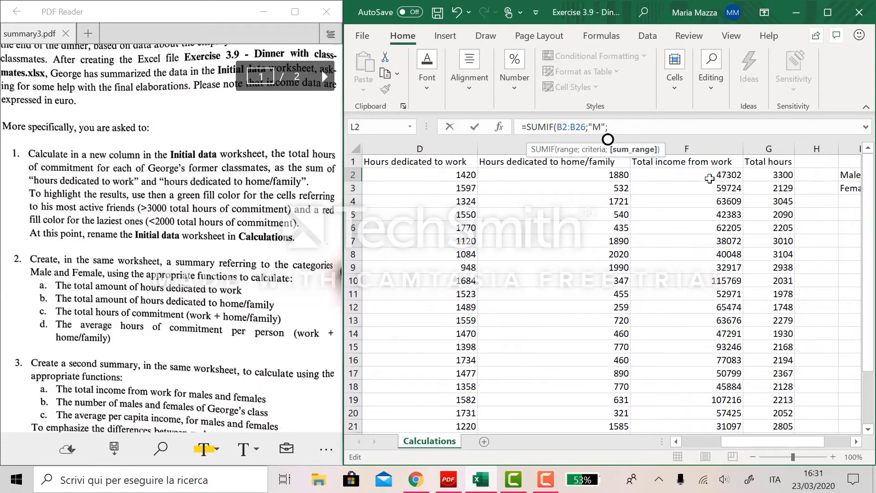
click(758, 177)
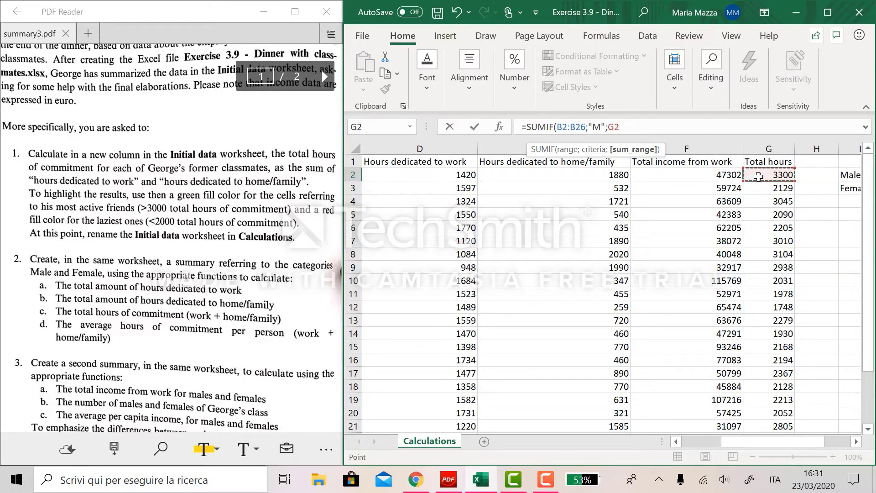
key(ctrl+shift+Down)
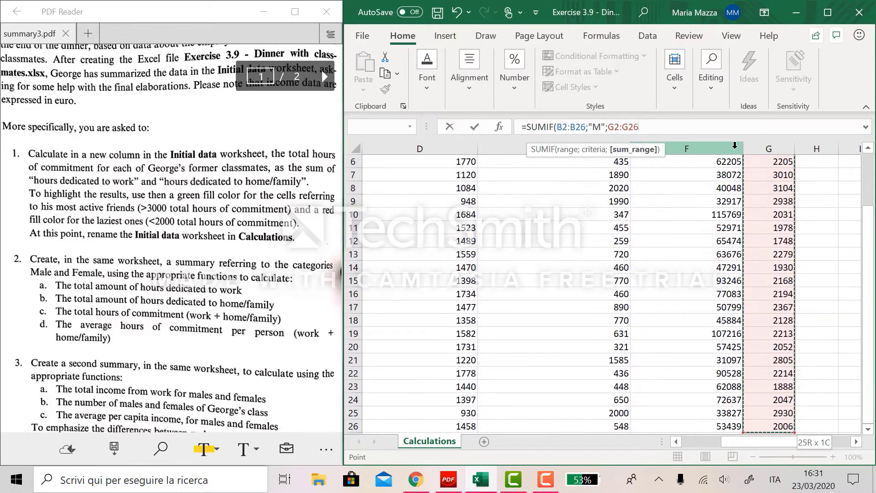
text())
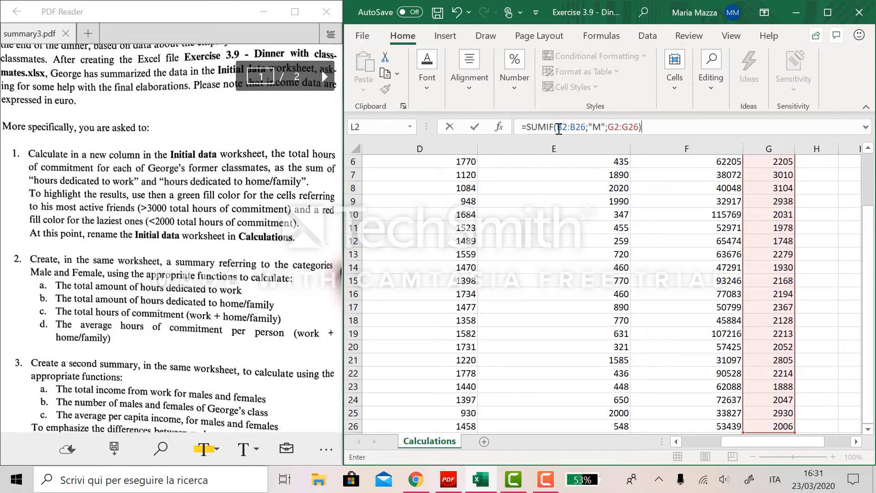
- Make the gender and G2:G26 ranges absolute and commit, so L2 shows 22576
drag(558, 128, 654, 128)
key(F4)
click(657, 127)
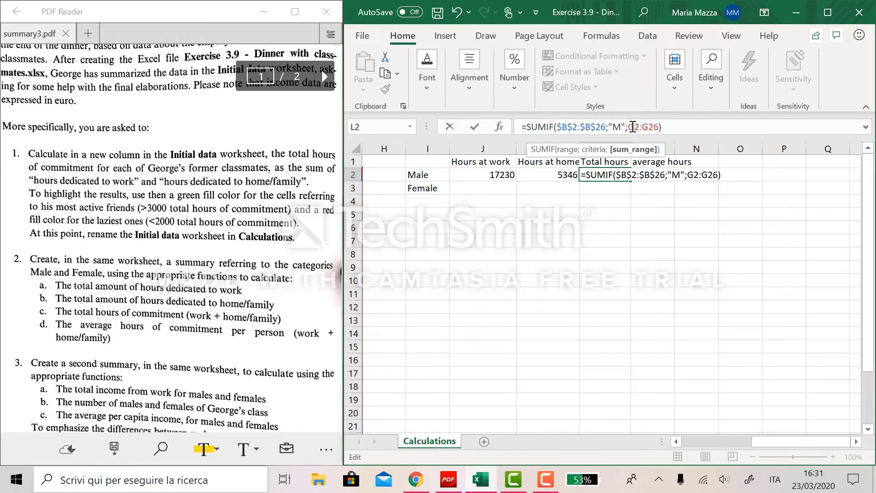
drag(631, 127, 657, 128)
key(F4)
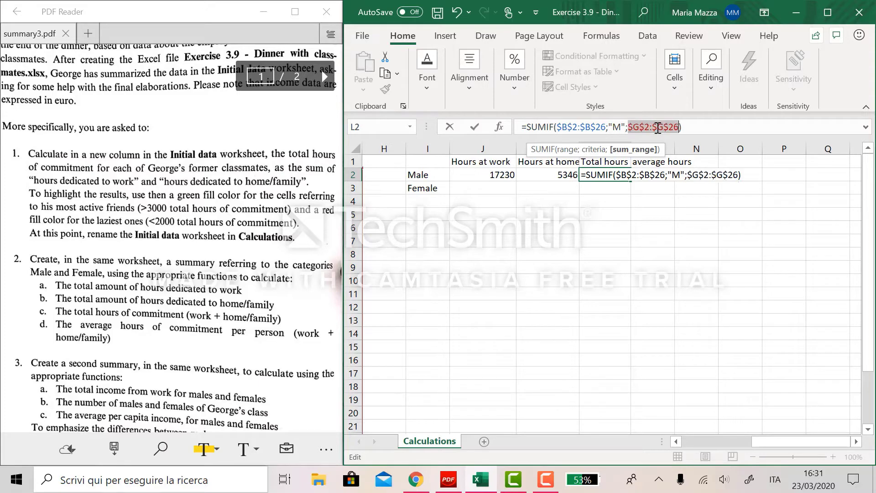
key(Return)
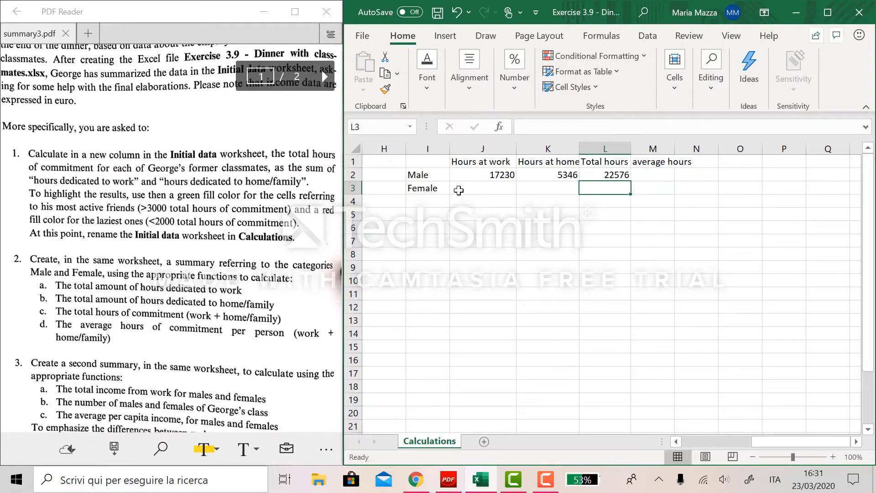
- Build =L2/COUNTIF(B2:B26;"M") in M2 to divide male total hours by the male count
double_click(650, 177)
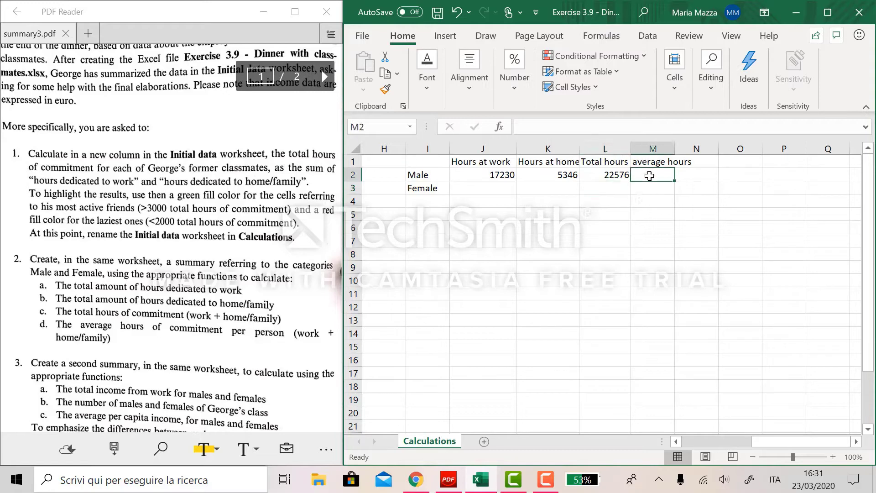
text(=)
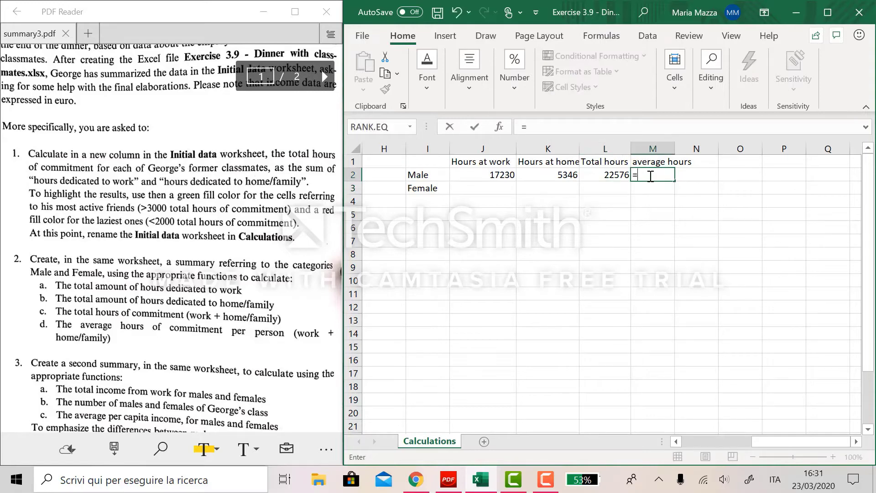
click(598, 178)
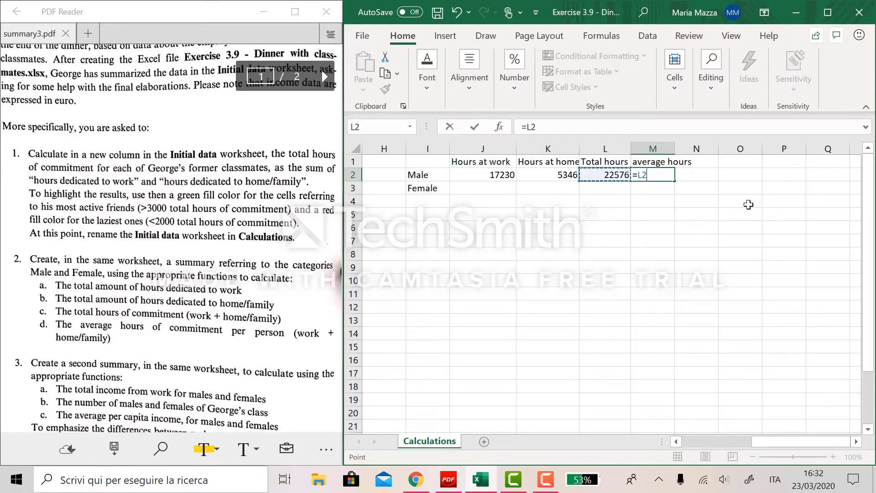
text(/COUNTIF)
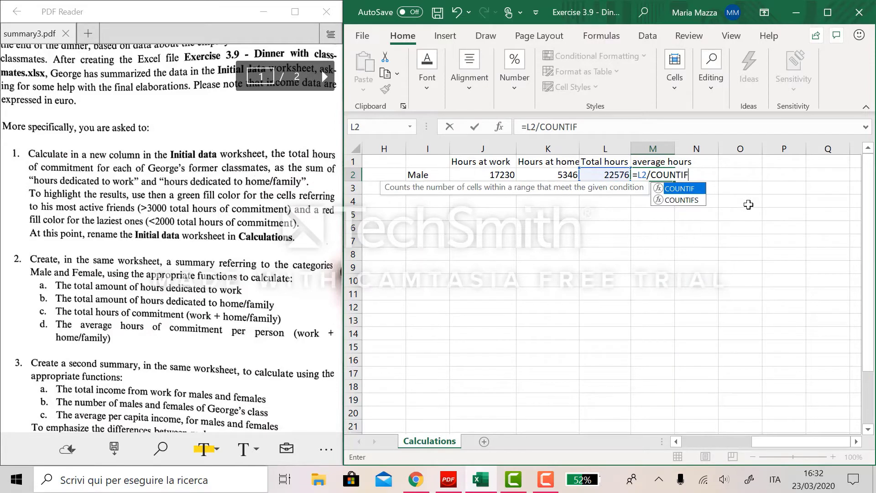
text(()
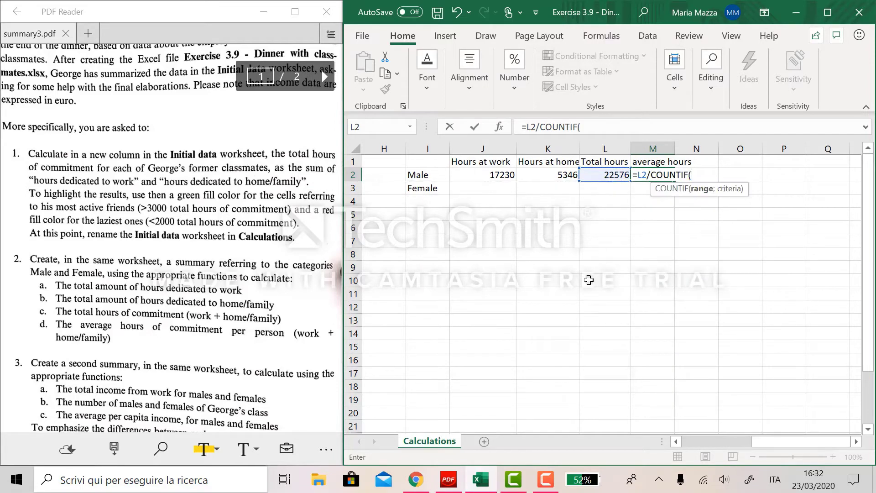
scroll(536, 277, left, 5)
click(429, 177)
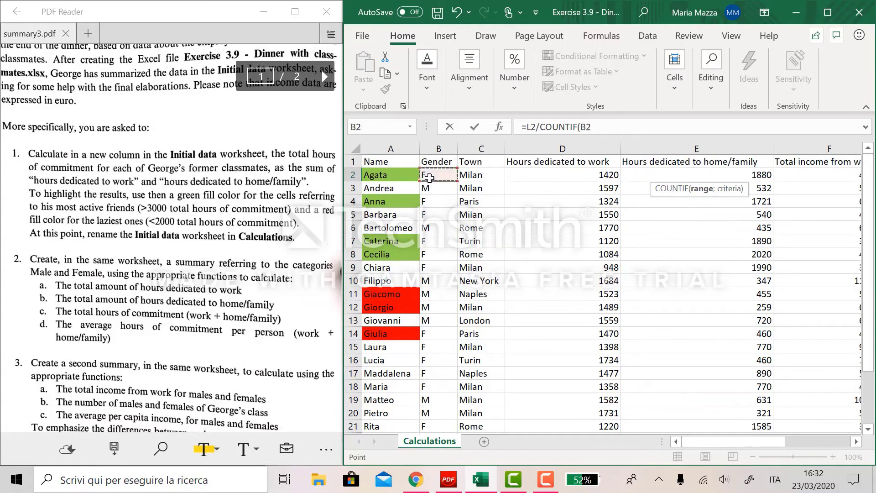
drag(429, 177, 438, 426)
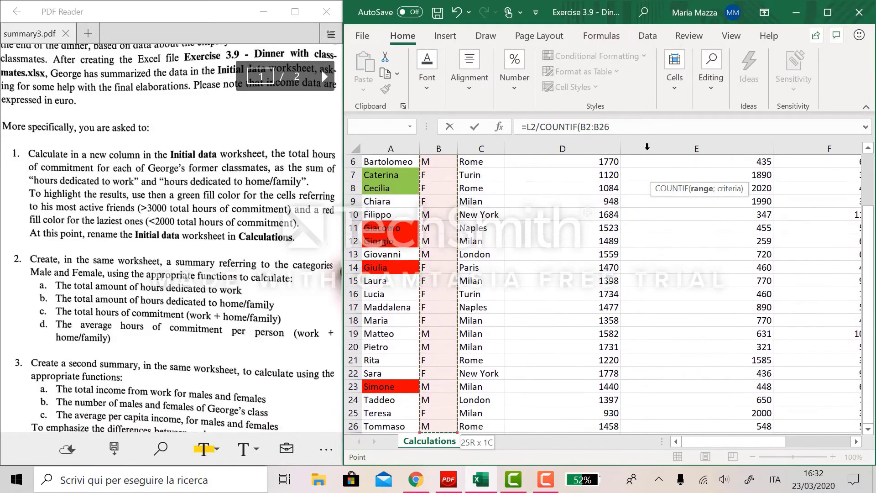
click(642, 132)
text(;)
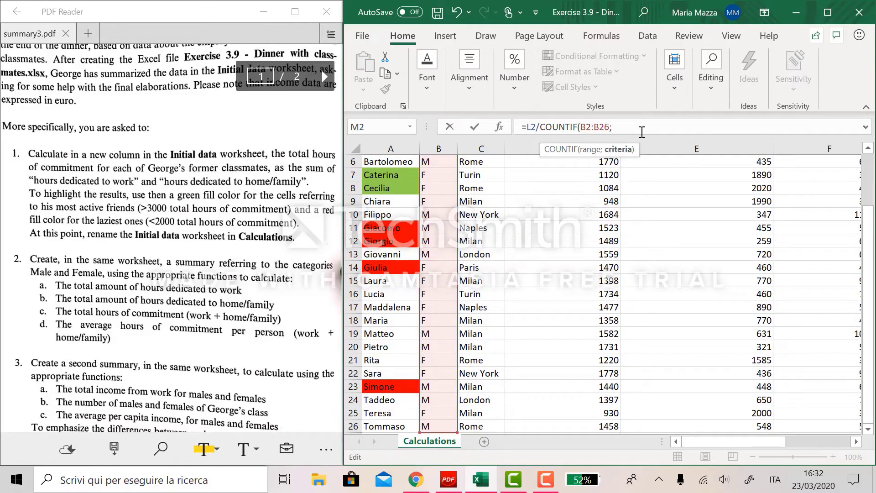
text("M"))
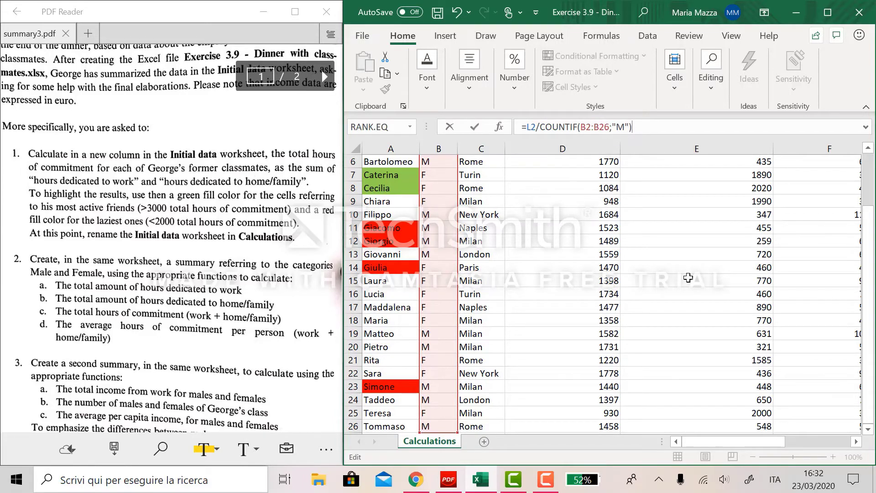
- Make the COUNTIF range absolute ($B$2:$B$26) and commit, giving 2052.364
scroll(687, 277, right, 5)
scroll(688, 277, left, 1)
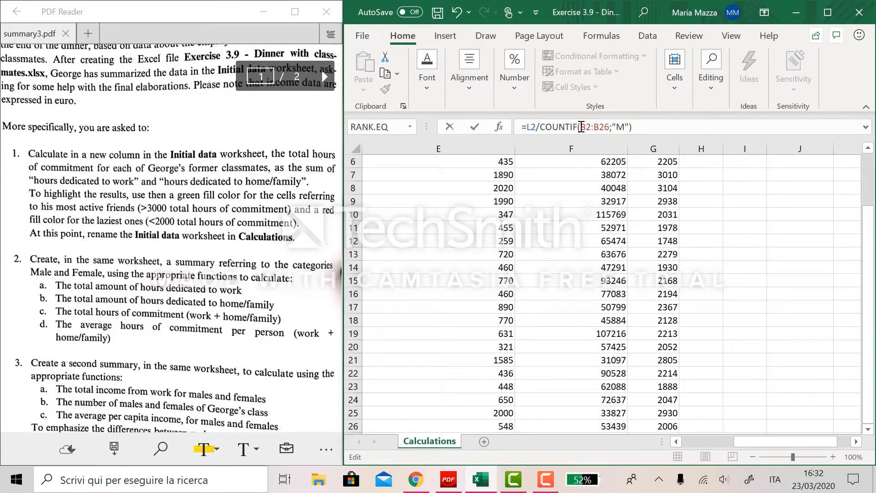
drag(580, 127, 609, 127)
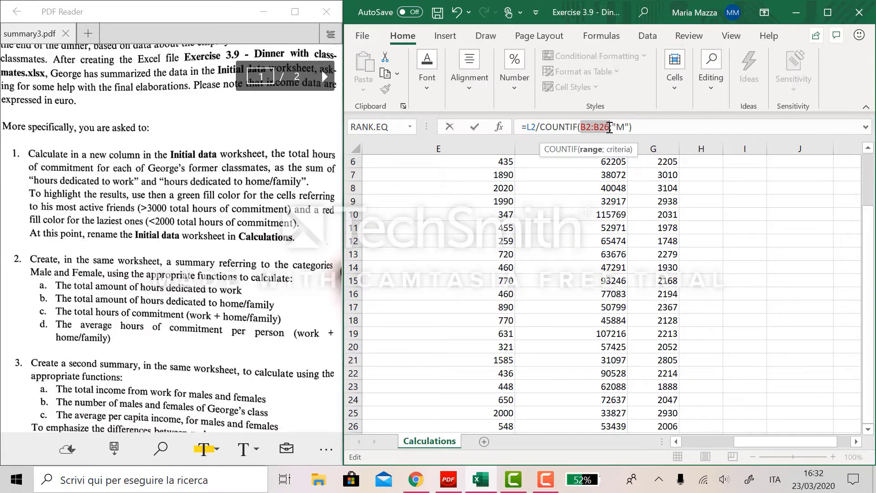
key(F4)
key(Return)
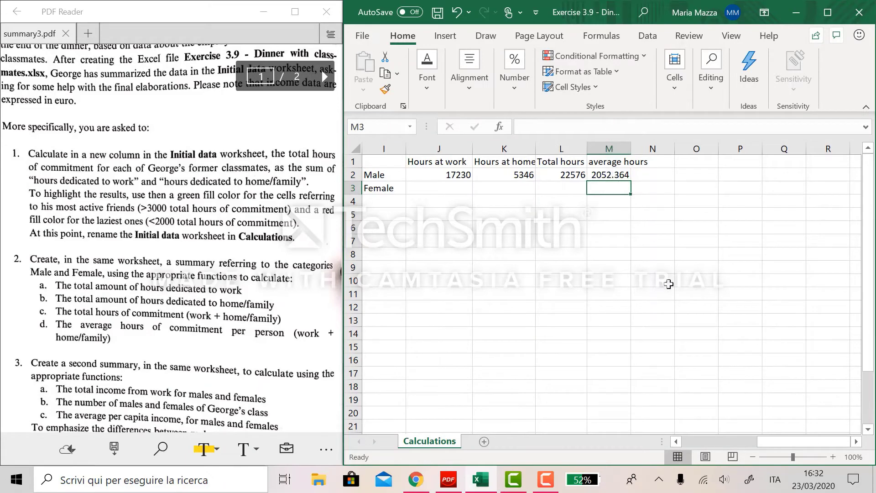
- Copy the hours-at-work formula from J2 to J3 and change its criterion to "F" (18811)
scroll(668, 284, left, 1)
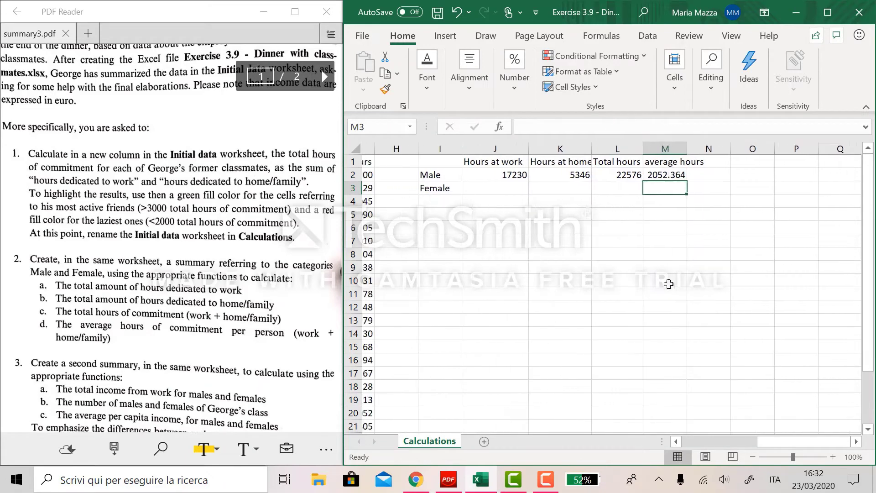
click(473, 178)
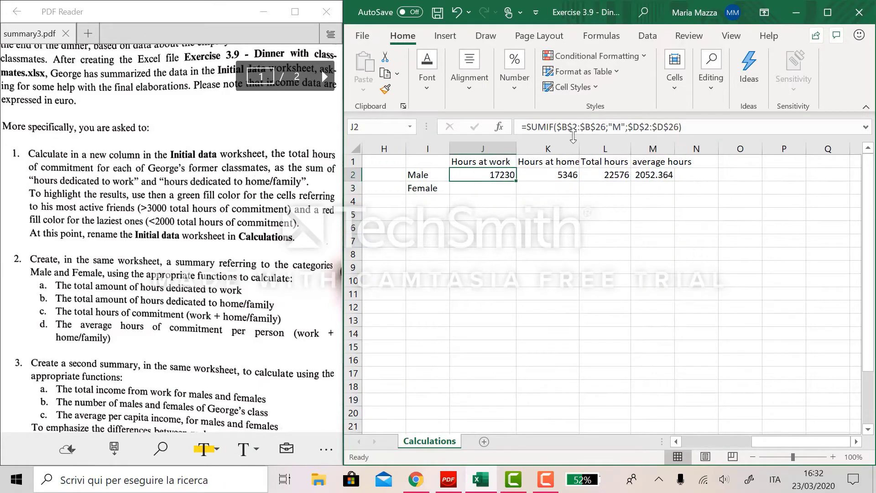
click(568, 177)
click(509, 174)
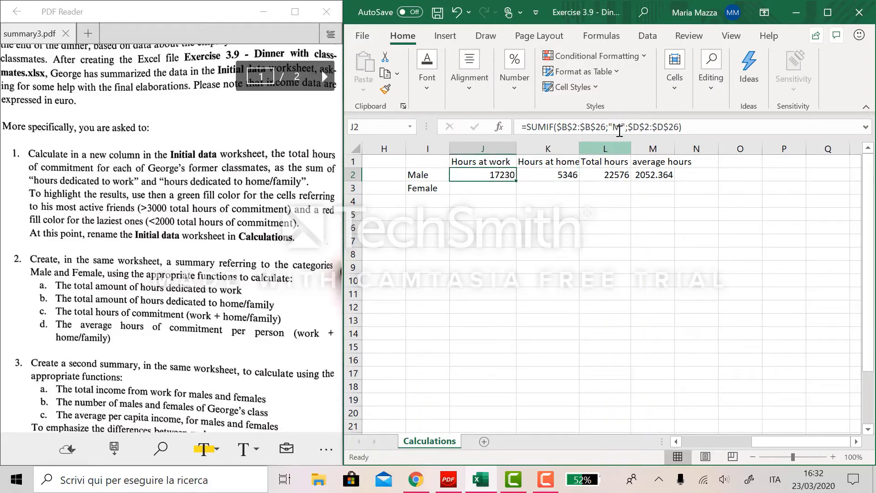
drag(518, 182, 483, 190)
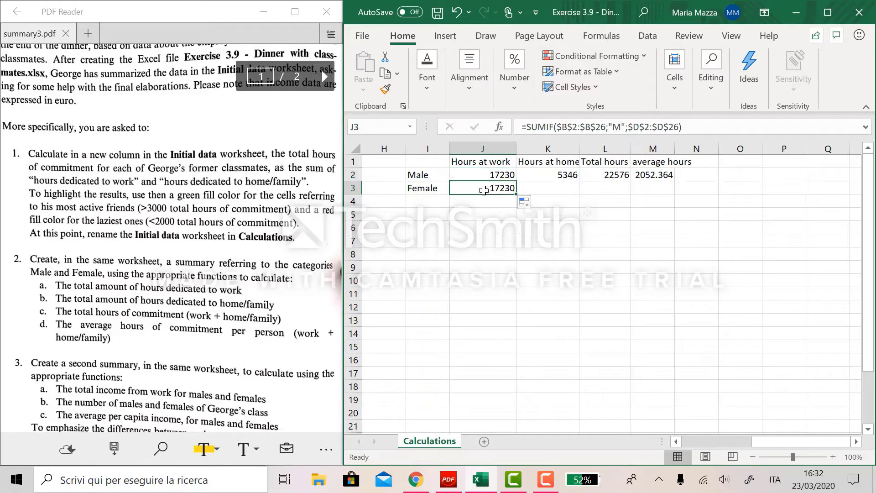
click(617, 130)
key(BackSpace)
text(F)
key(Return)
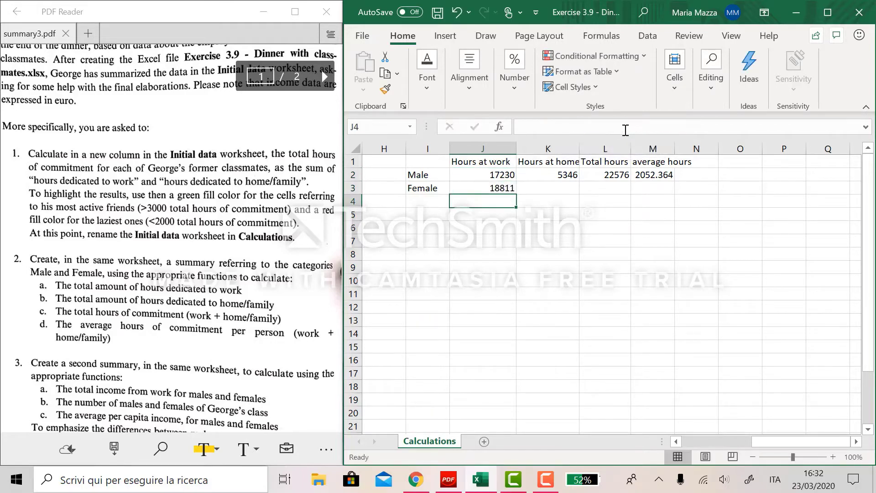
- Fill the hours-at-home formula down to K3 with criterion "F", giving 17412
click(563, 167)
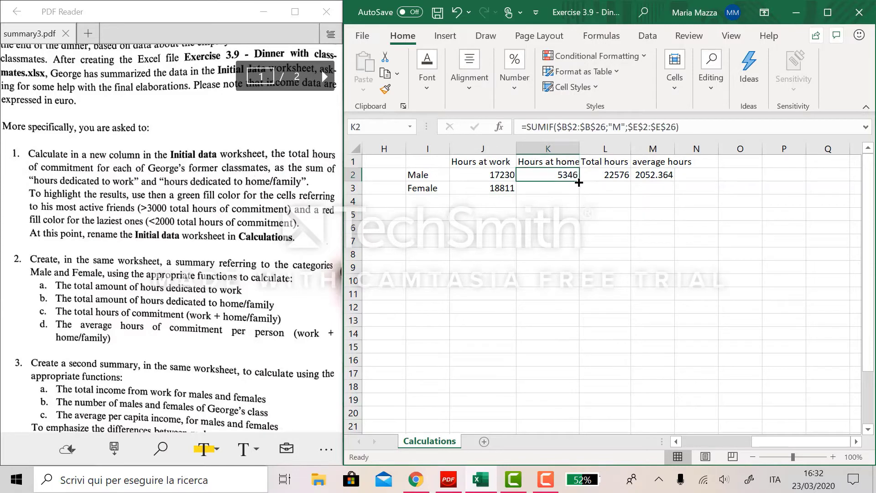
drag(579, 184, 580, 195)
click(561, 187)
click(616, 127)
click(616, 127)
key(BackSpace)
text(F)
key(Return)
- Fill the total hours formula down to L3 with criterion "F", giving 36223
click(619, 175)
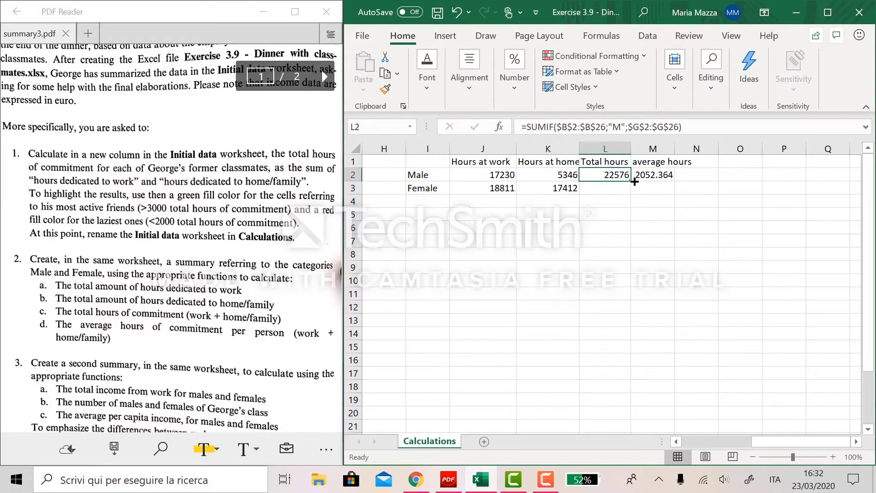
drag(634, 181, 632, 195)
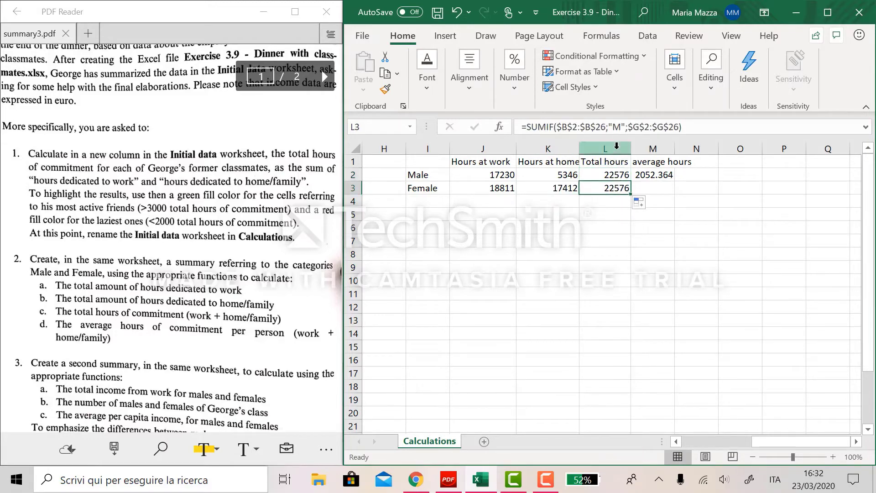
click(616, 128)
key(BackSpace)
text(F)
key(Return)
- Fill the average hours formula down to M3 with criterion "F", giving 2587.357
click(648, 174)
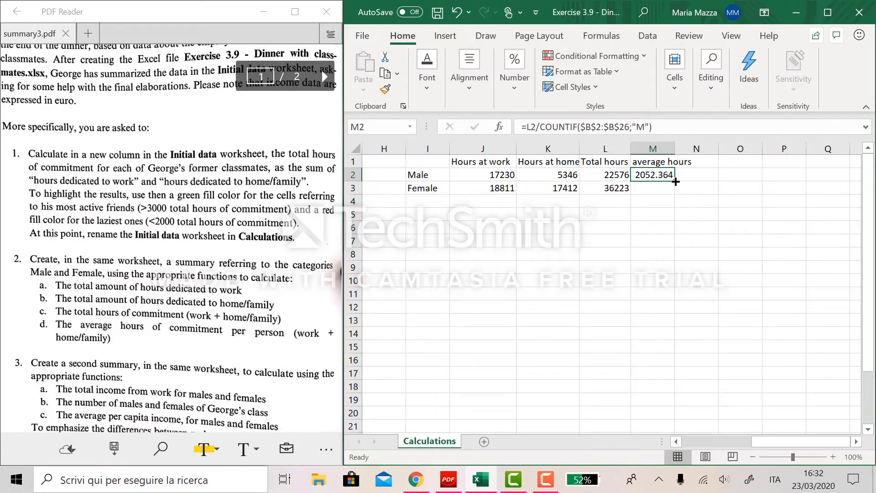
drag(675, 182, 674, 194)
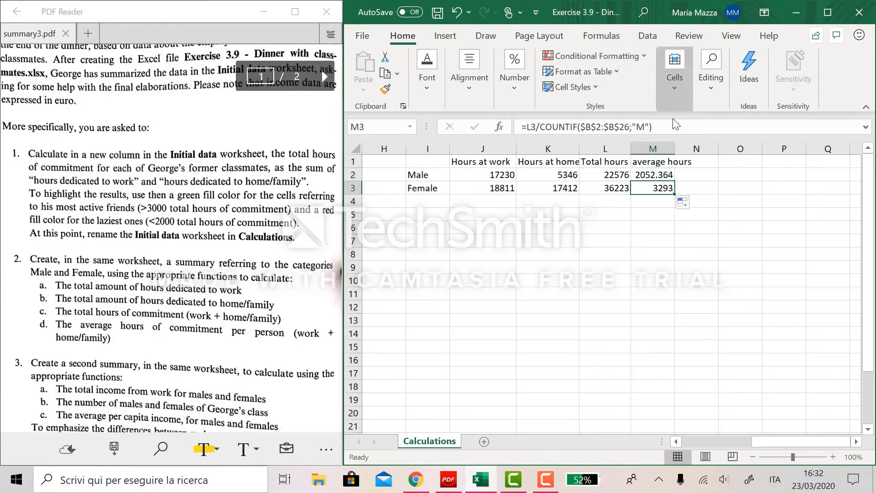
click(636, 127)
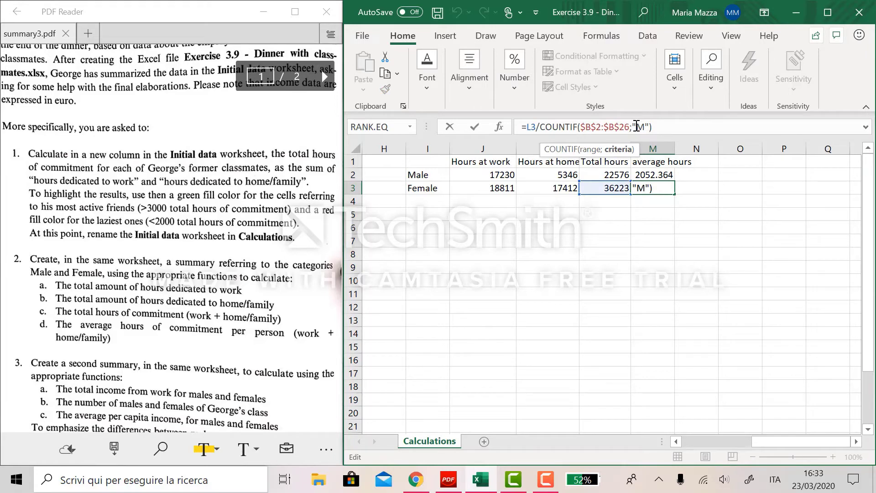
key(Delete)
text(F)
key(Return)
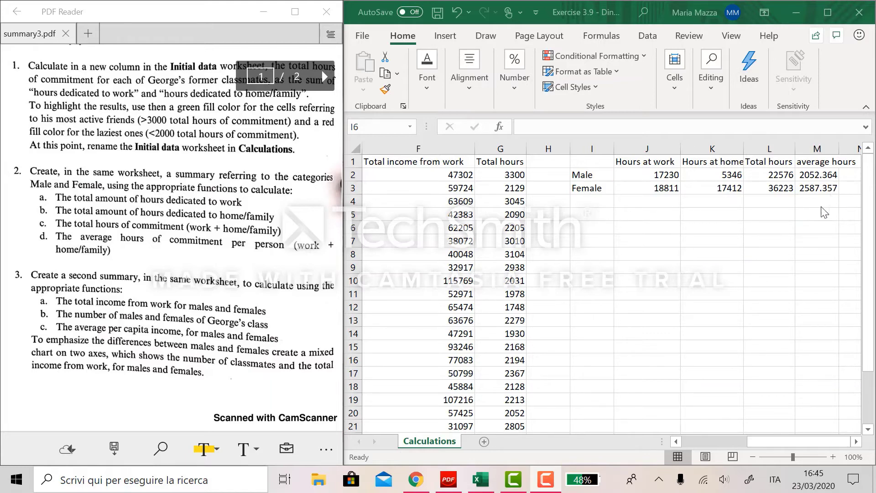
- Label I6 and I7 as Male and Female
click(589, 221)
text(Male)
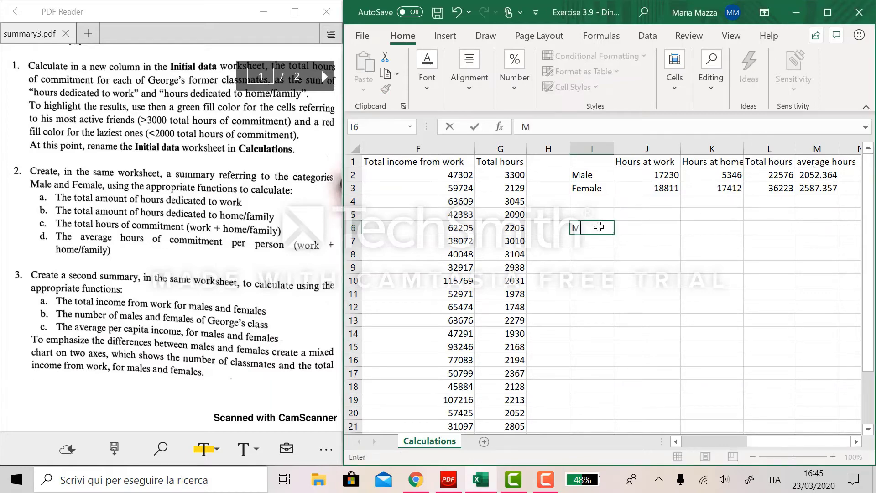
key(Return)
text(Female)
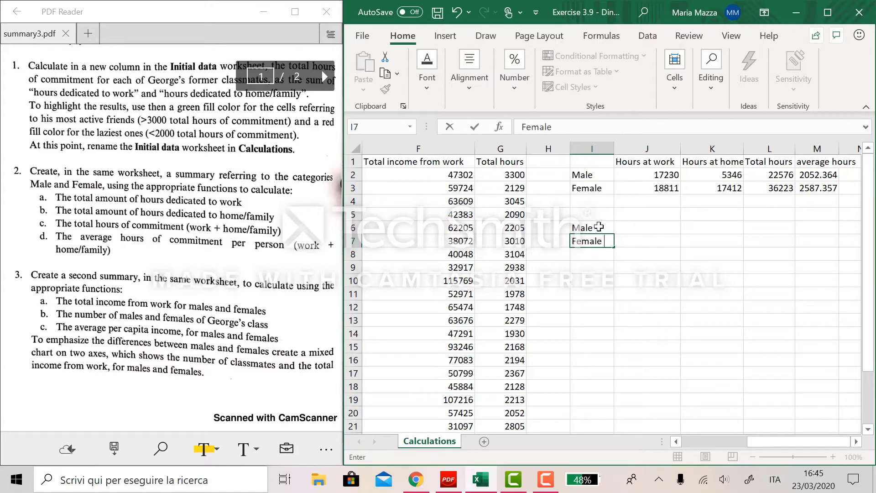
key(Return)
- Copy the Total income from work heading from F1 into J5 and wrap its text
click(643, 212)
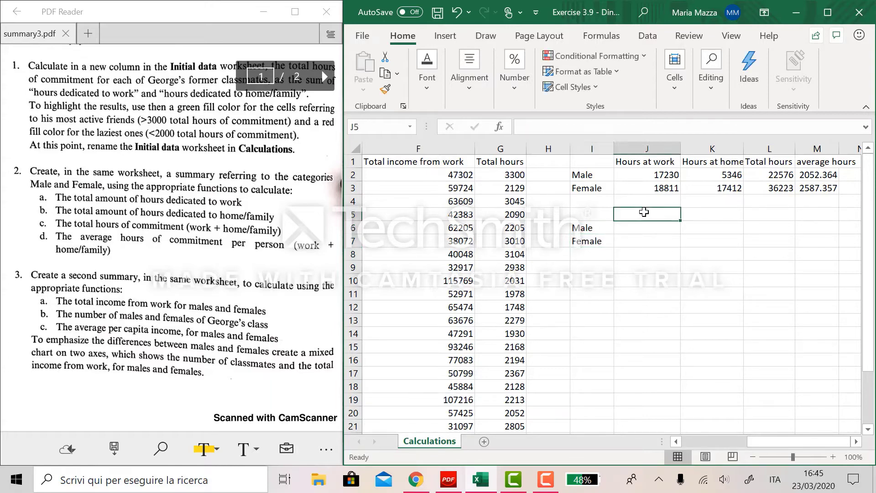
click(411, 164)
key(ctrl+c)
click(632, 220)
key(ctrl+v)
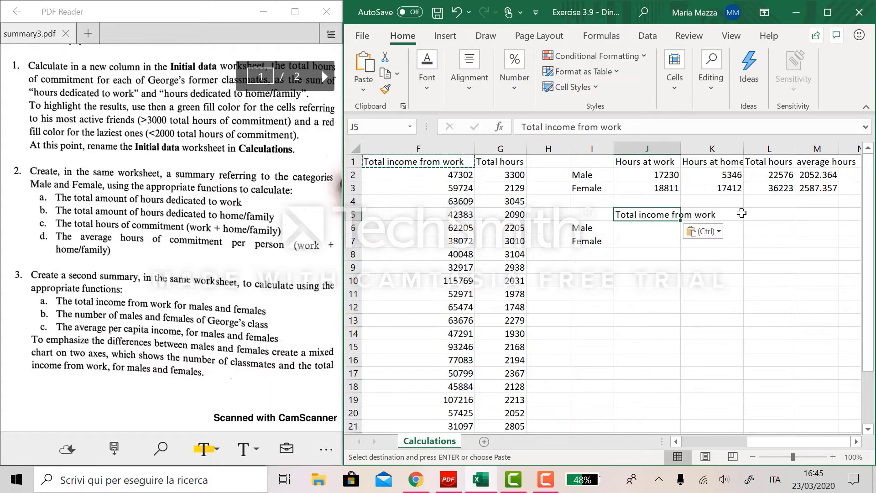
click(478, 87)
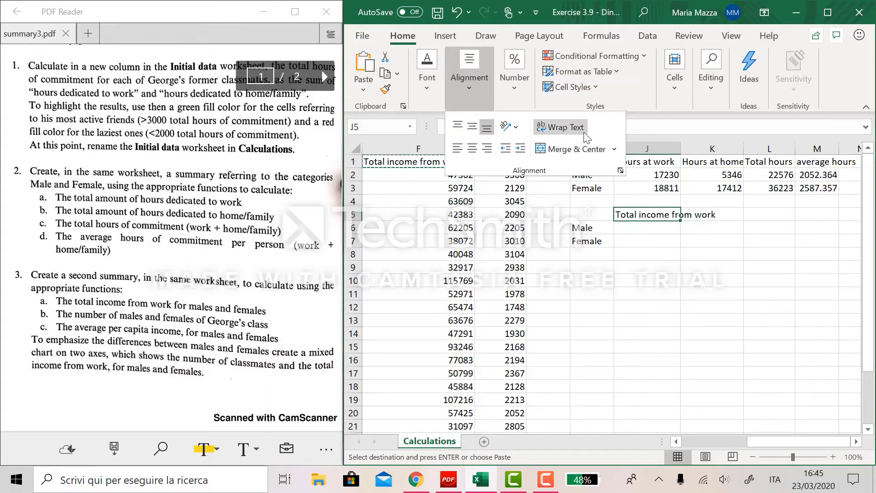
click(564, 127)
- Enter the header 'Numebr of M/F' in K5 and 'Average per capit' in L5
click(701, 220)
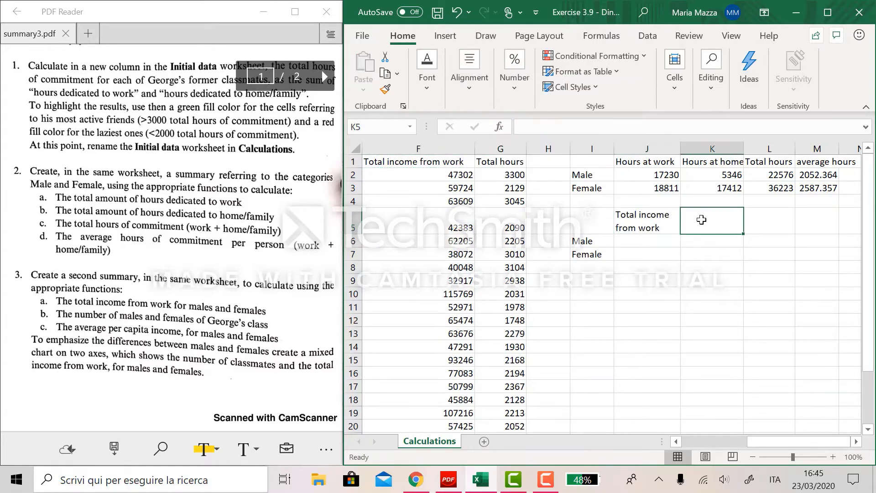
text(=)
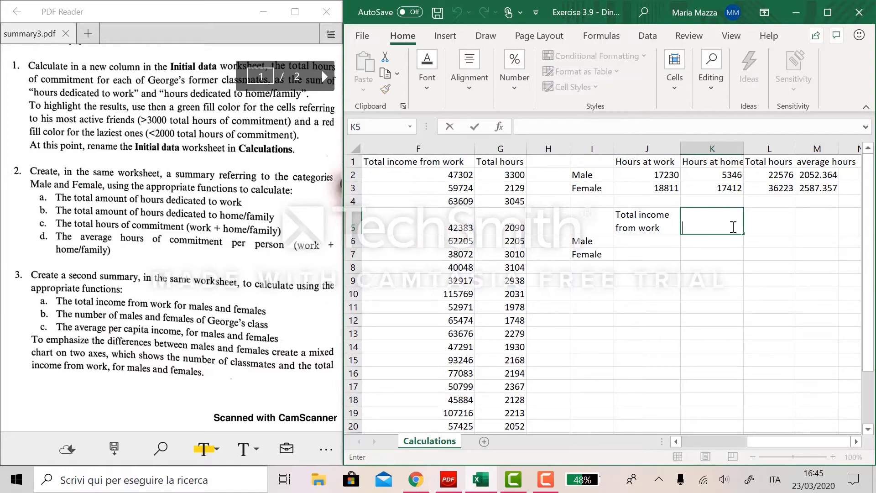
text(Numebr of )
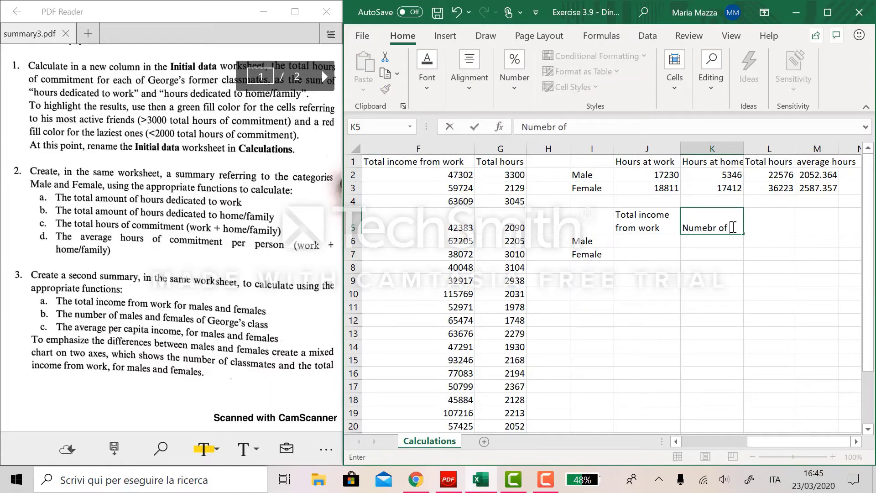
text(M/F)
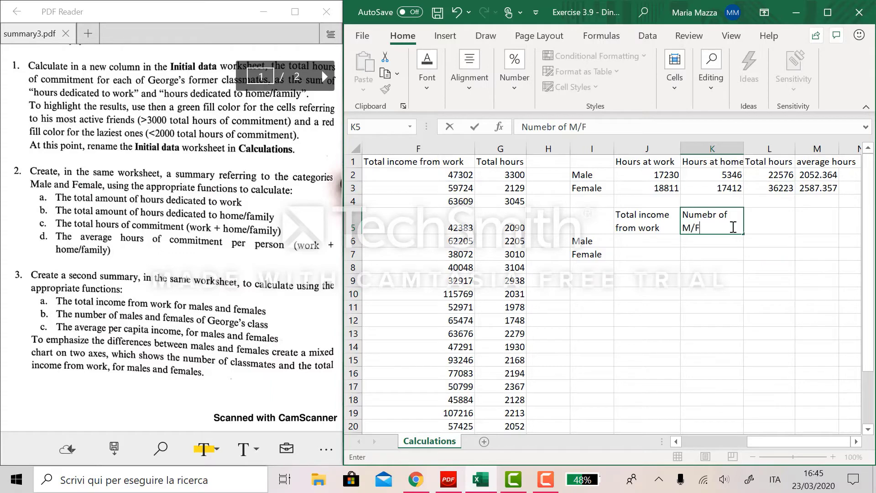
key(Return)
click(755, 223)
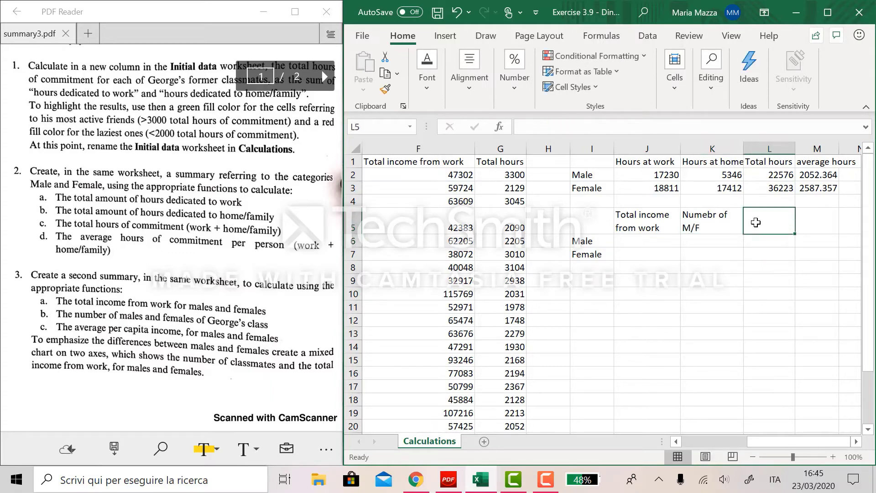
key(BackSpace)
text(Average per capit)
- Start the male income SUMIF in J6 with gender range B2:B26 and criterion "M"
scroll(806, 246, left, 1)
click(805, 246)
key(BackSpace)
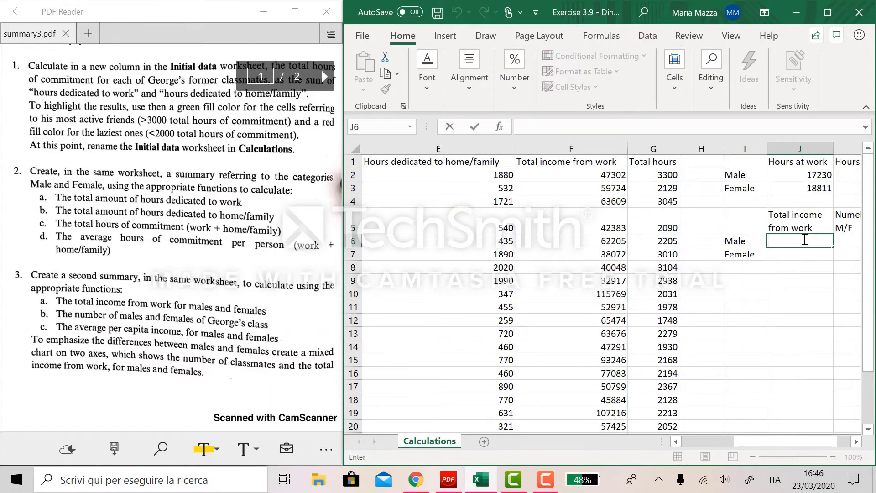
text(=SUMIF()
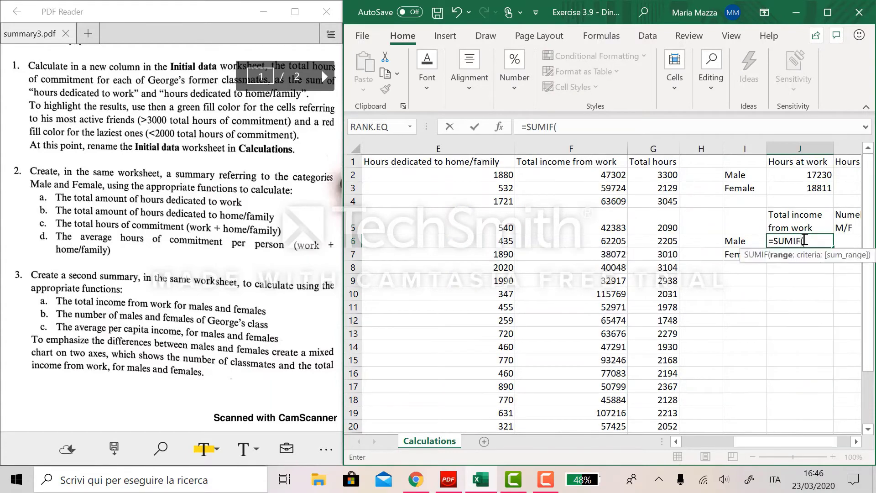
scroll(638, 251, left, 4)
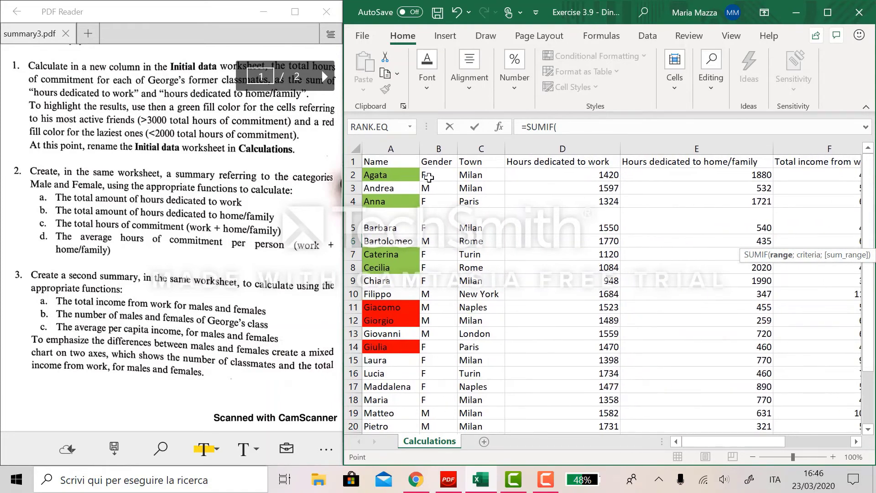
click(429, 177)
key(ctrl+shift+Down)
scroll(429, 177, up, 1)
click(642, 126)
text(;"M";)
- Add the income sum range F2:F26, make the gender range absolute, and commit
scroll(636, 179, up, 1)
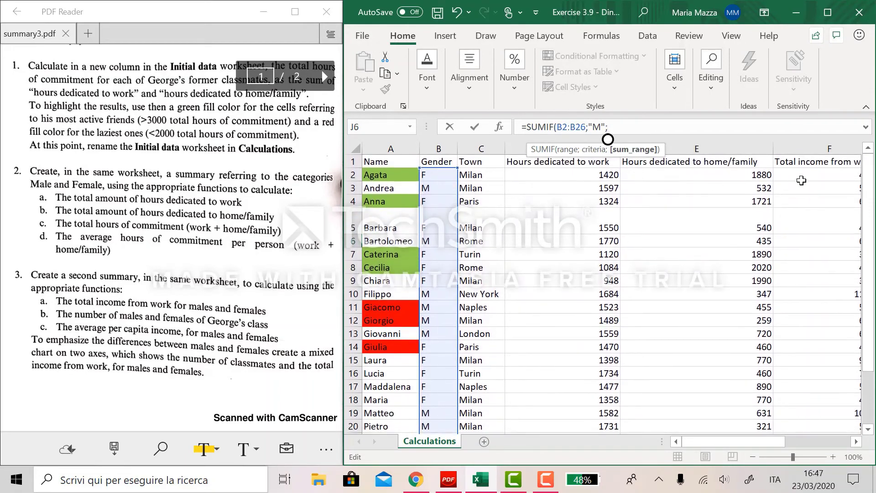
scroll(801, 180, right, 2)
click(802, 181)
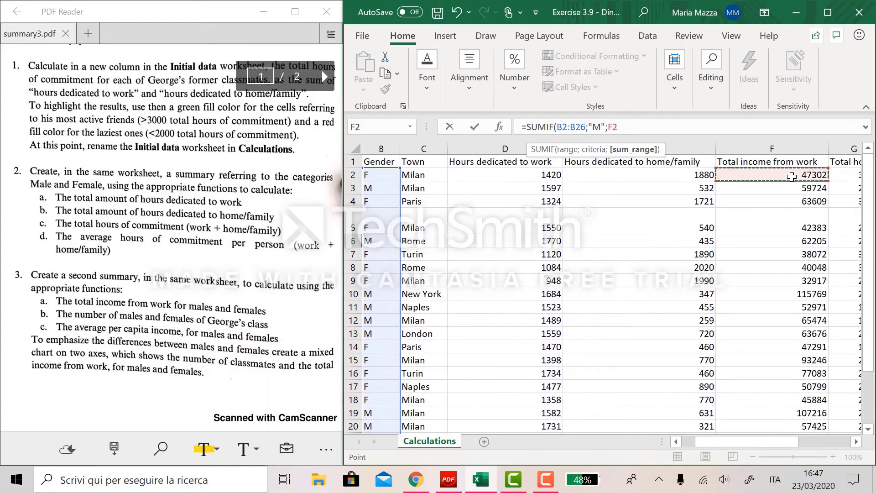
key(ctrl+shift+Down)
text())
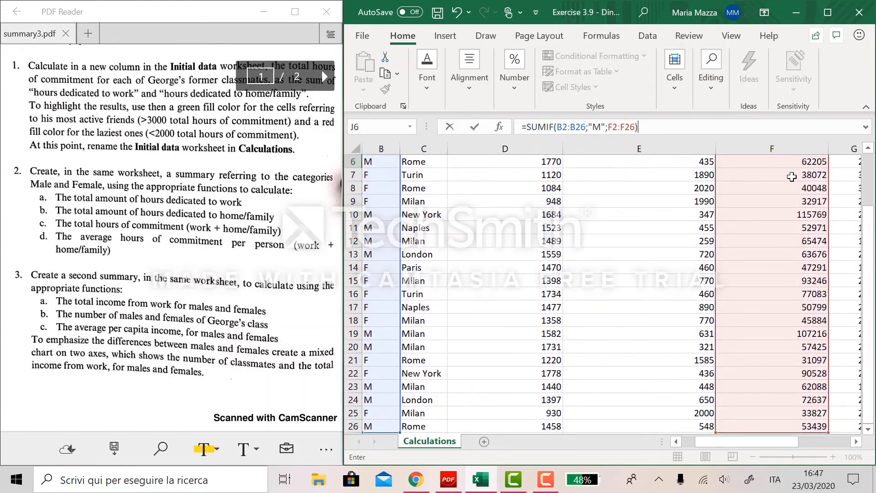
drag(557, 129, 654, 129)
key(F4)
key(F4)
key(Return)
- Fill the income formula down to J7 and switch its criterion to "F"
scroll(651, 139, up, 2)
scroll(651, 139, up, 1)
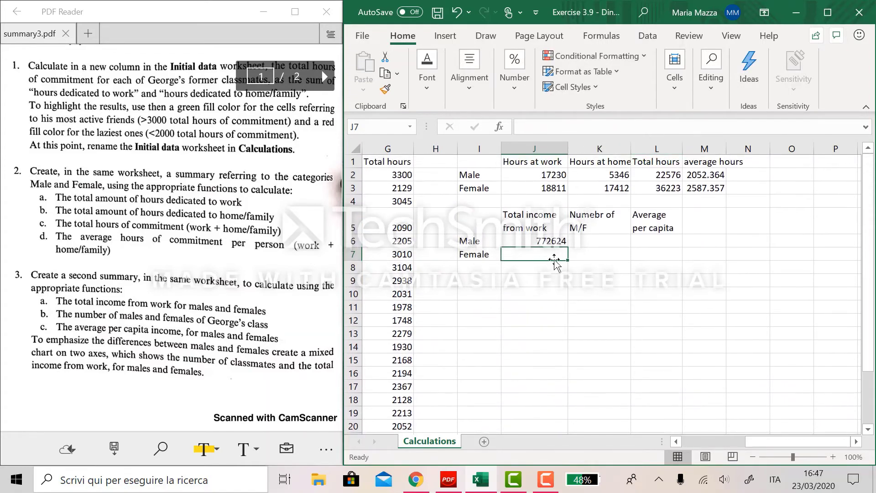
click(552, 241)
drag(566, 247, 559, 256)
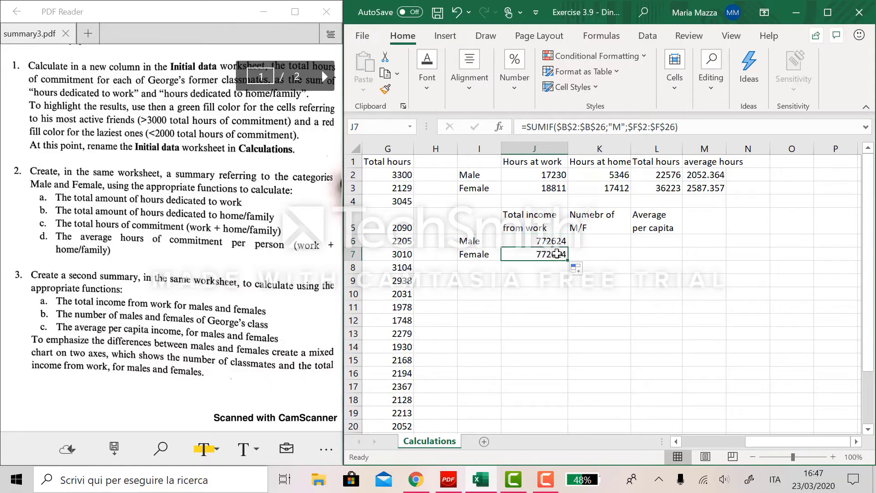
click(621, 129)
key(BackSpace)
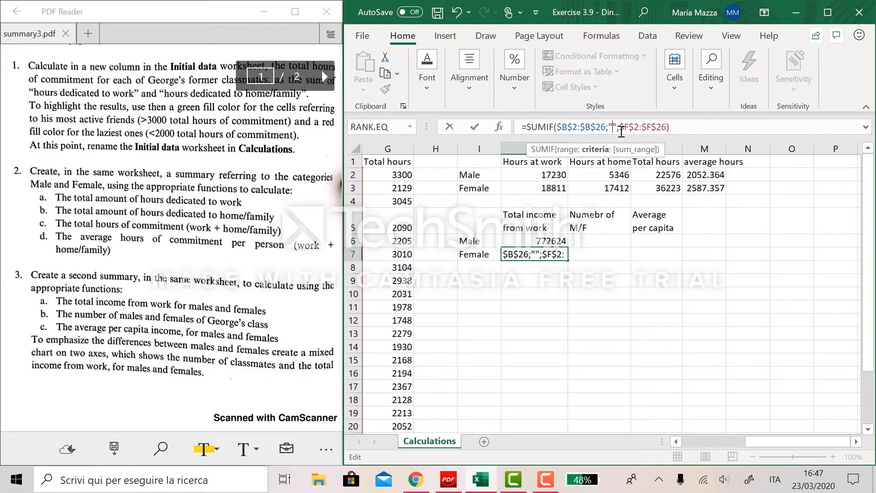
key(Return)
- Format J6:J7 as euro Accounting, showing 772,624.00 € and 734,086.00 €
drag(561, 253, 560, 242)
click(504, 81)
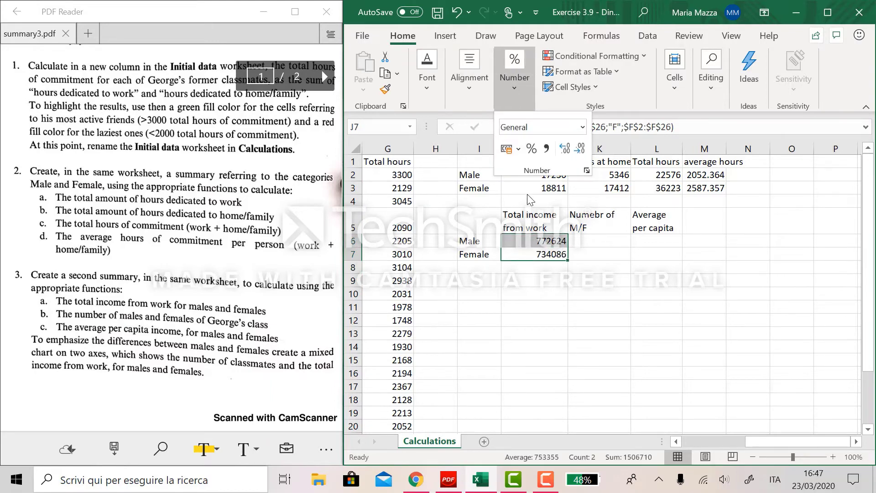
click(503, 150)
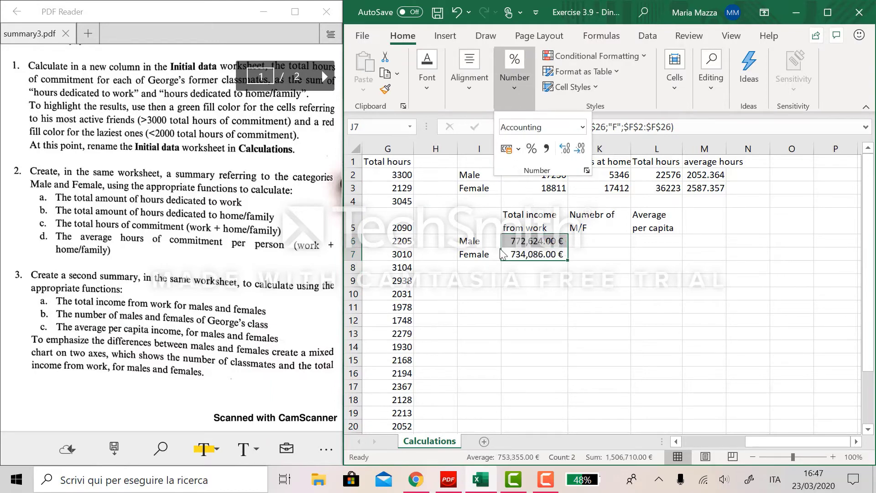
- Correct the K5 header spelling to 'Number of M/F'
double_click(582, 215)
key(BackSpace)
key(BackSpace)
key(BackSpace)
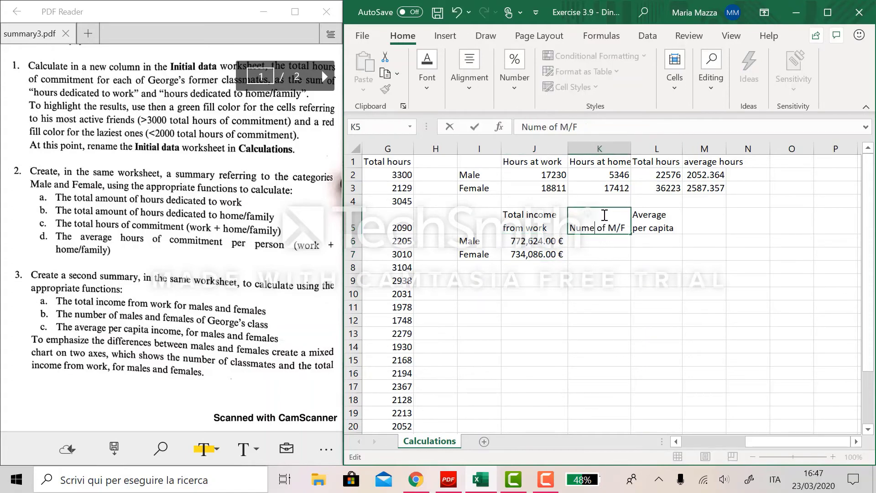
text(BE)
key(BackSpace)
key(BackSpace)
text(ber)
key(Return)
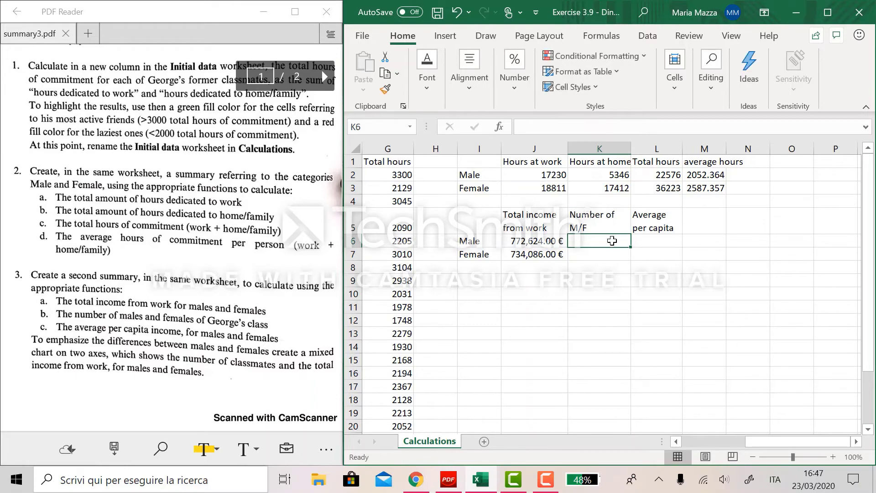
- Enter =COUNTIF($B$2:$B$26;"M") in K6 to count 11 males
text(=COUN)
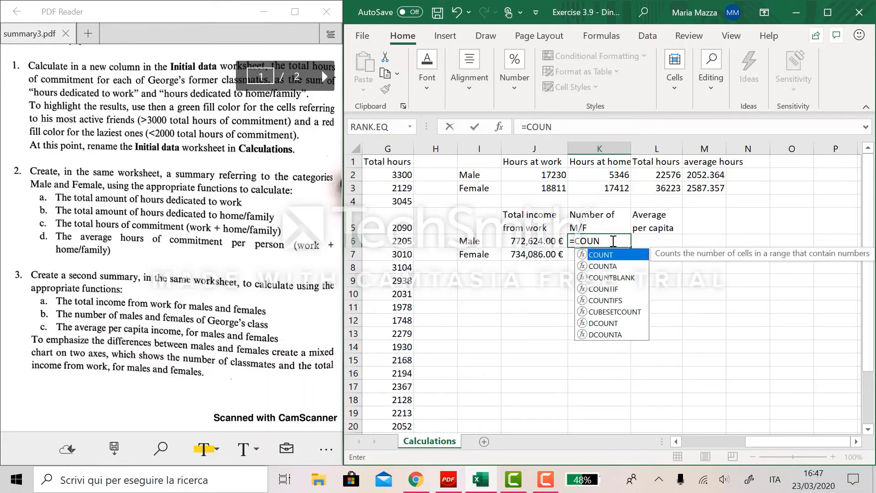
key(Down)
key(Down)
key(Down)
key(Tab)
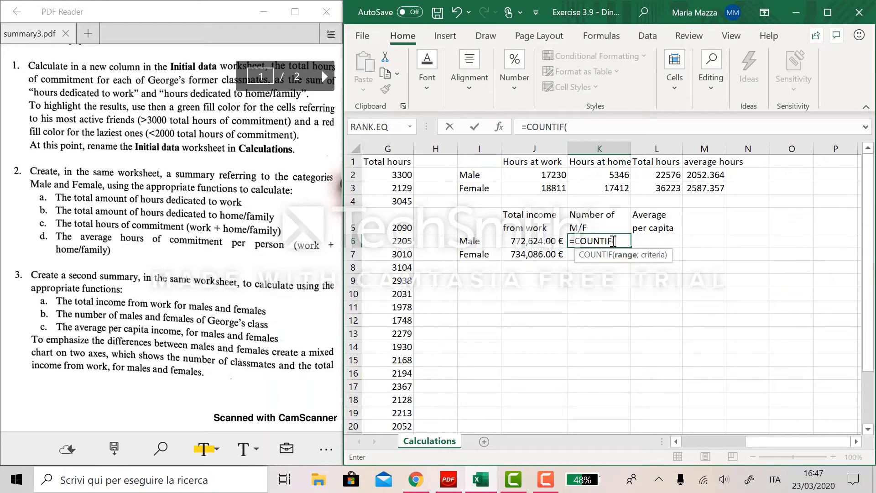
scroll(502, 297, left, 2)
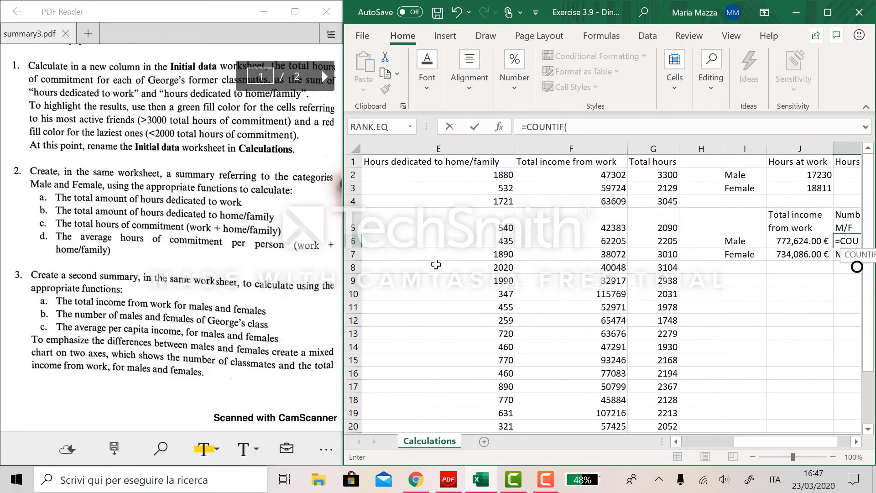
scroll(436, 228, left, 4)
click(435, 175)
key(ctrl+shift+Down)
text(;)
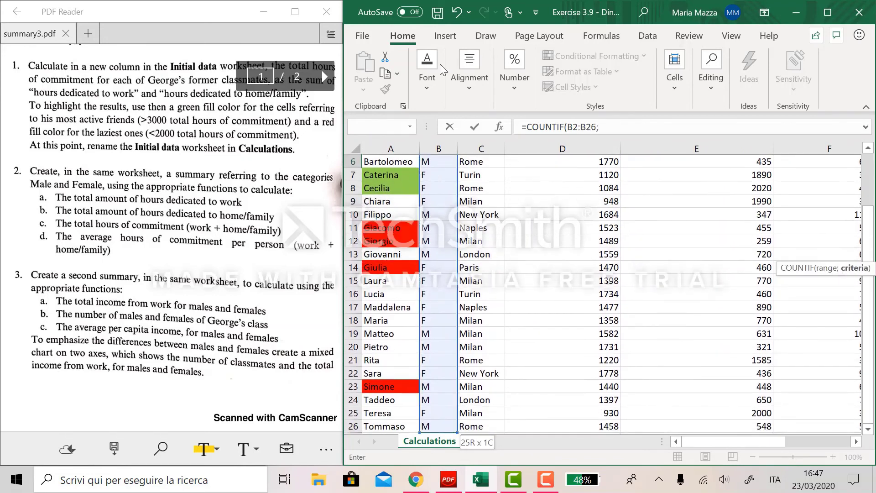
click(651, 128)
text("M)
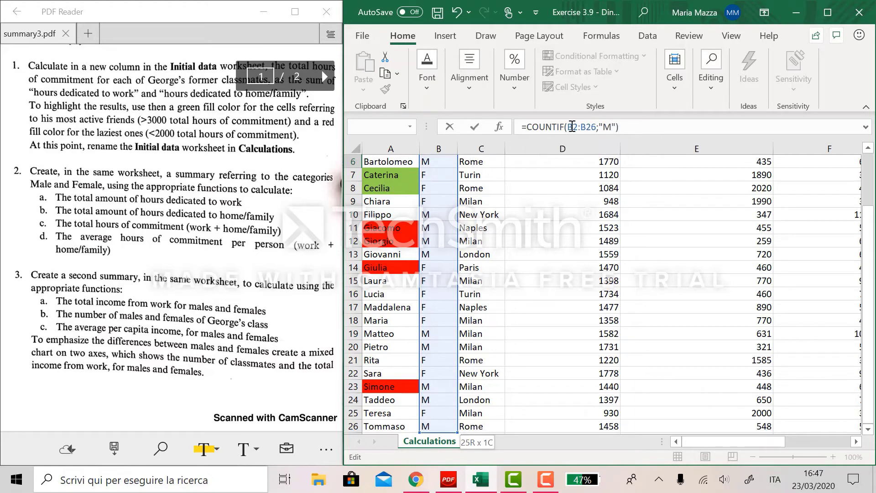
drag(569, 127, 597, 127)
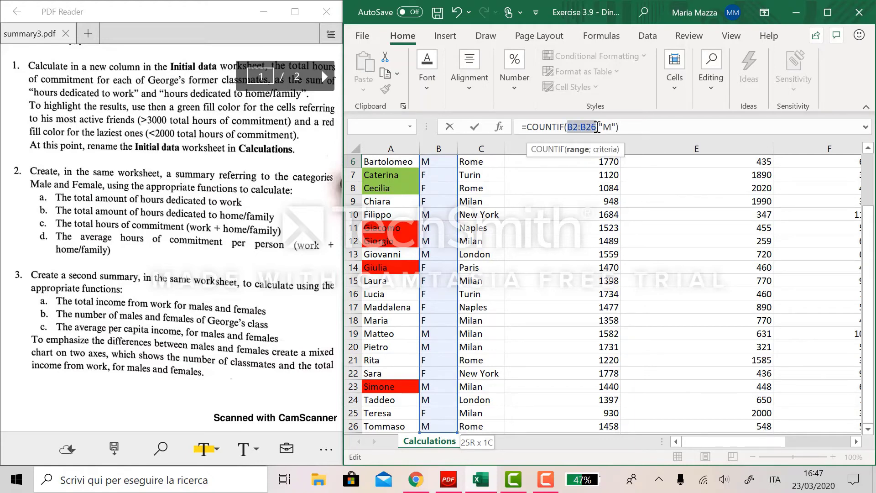
key(F4)
key(Return)
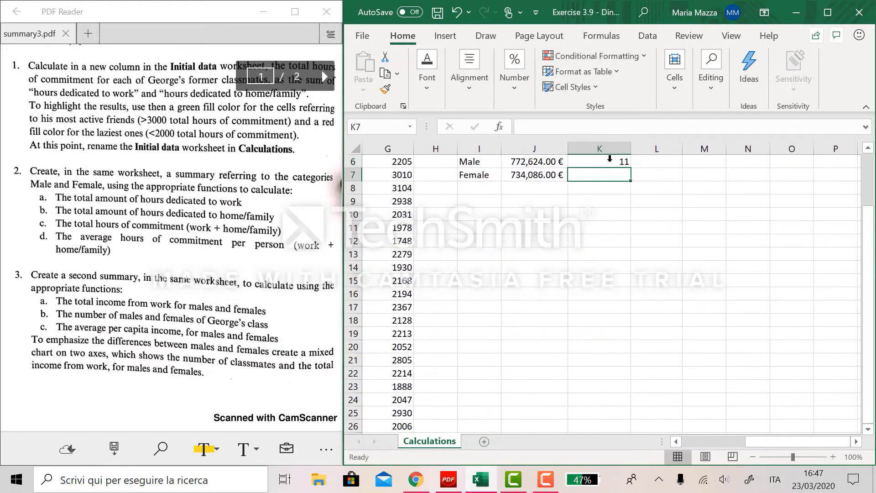
- Fill the count down to K7 and change its criterion to "F", giving 14 females
scroll(632, 234, up, 1)
click(620, 185)
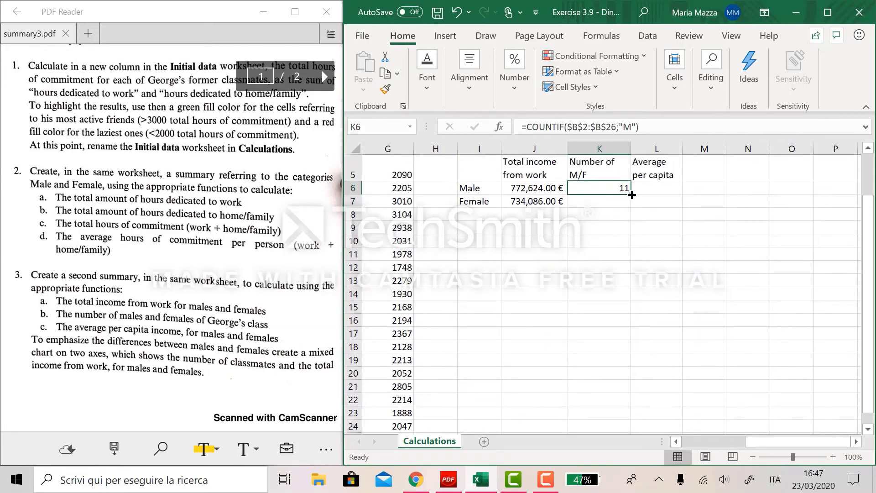
drag(630, 195, 632, 205)
click(617, 200)
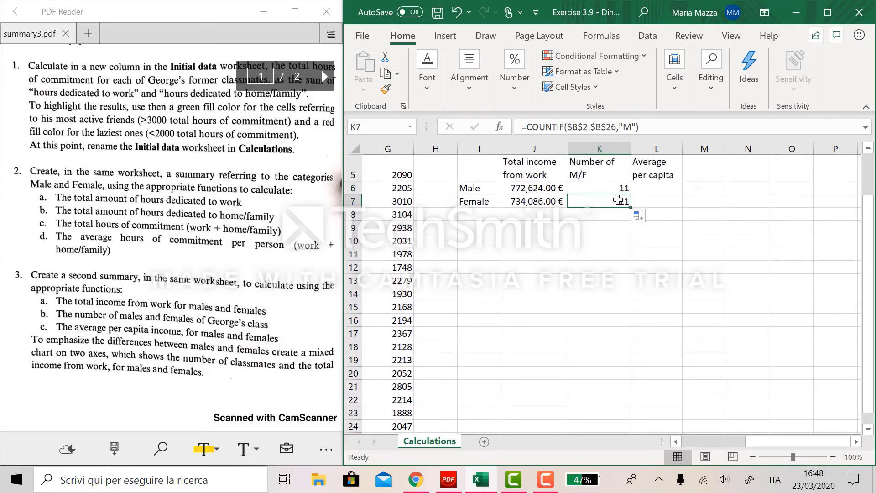
click(623, 128)
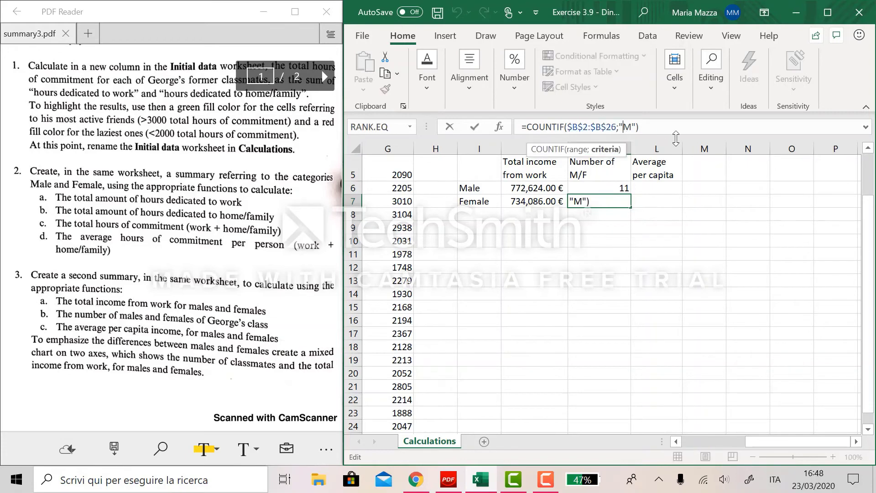
key(Delete)
text(F)
key(Return)
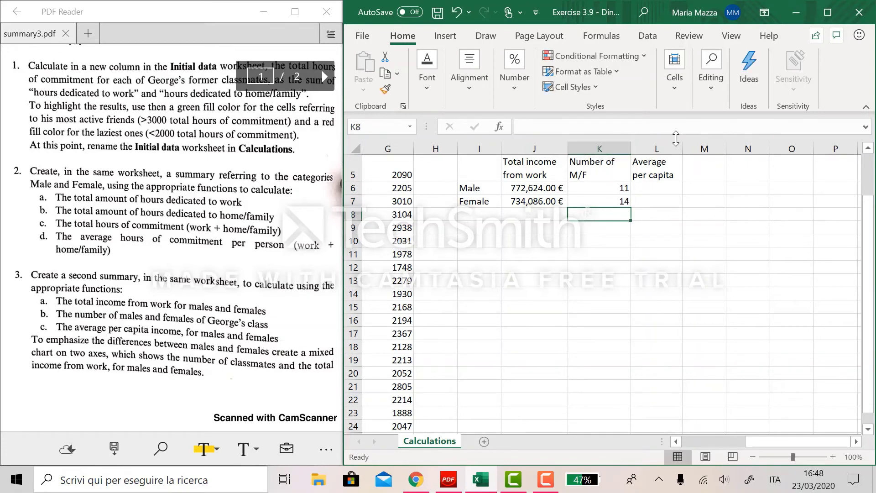
- Enter =J6/K6 in L6 and fill it to L7, giving 70,238.55 € and 52,434.71 €
click(667, 187)
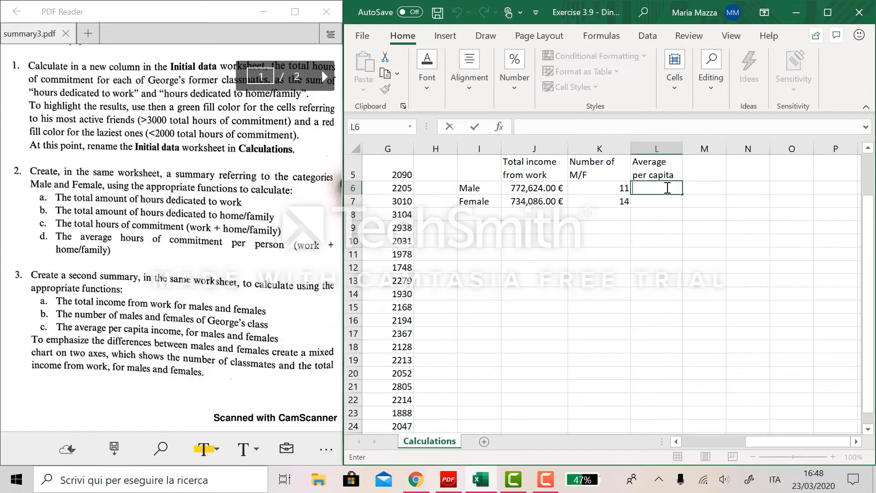
text(=)
click(550, 189)
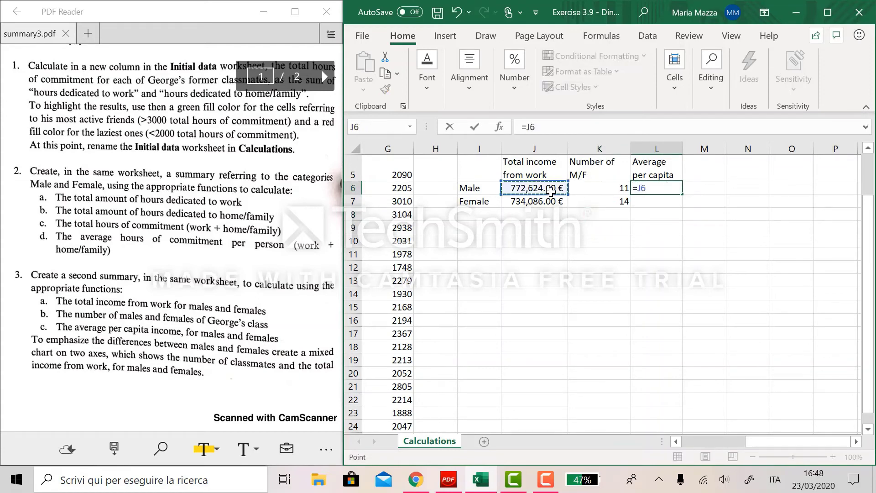
text(/)
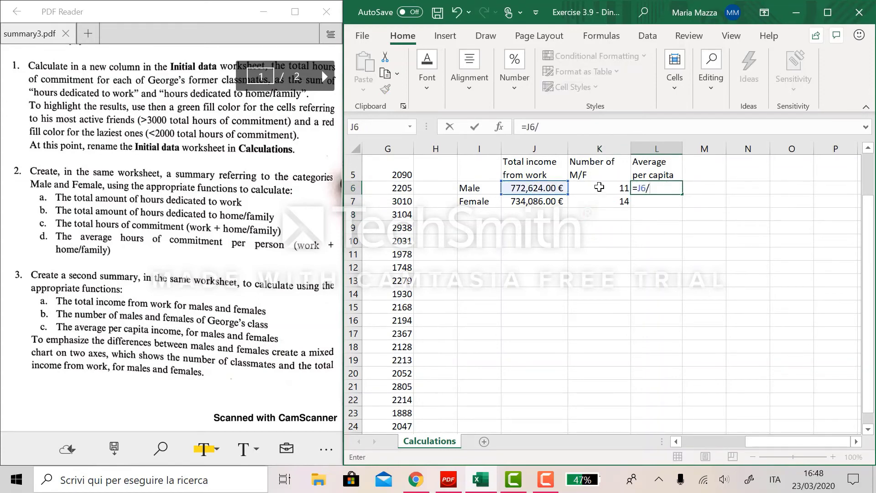
click(599, 187)
key(Return)
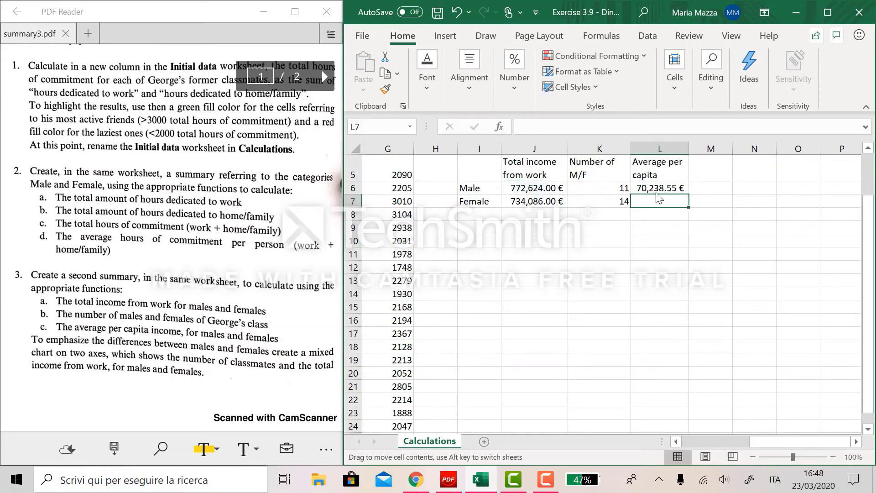
click(670, 188)
drag(690, 193, 690, 206)
click(677, 222)
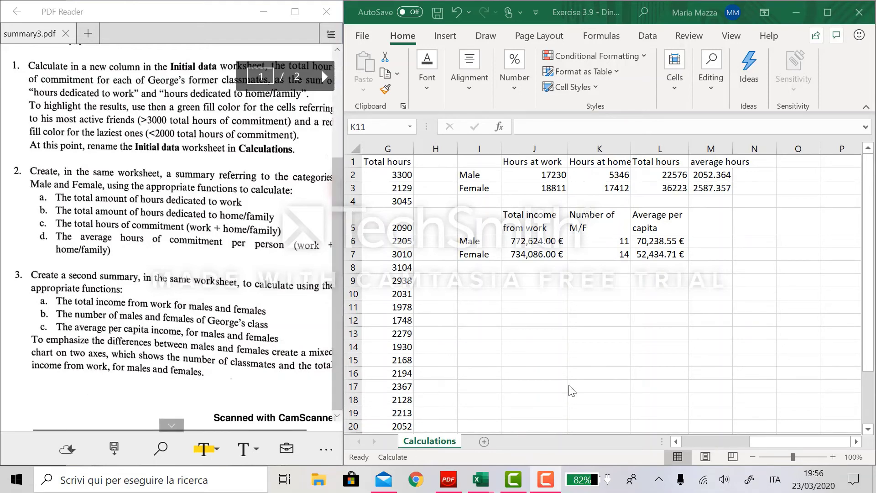
- Insert a Clustered Column-Line combo chart from the I5:K7 income summary
key(alt+Tab)
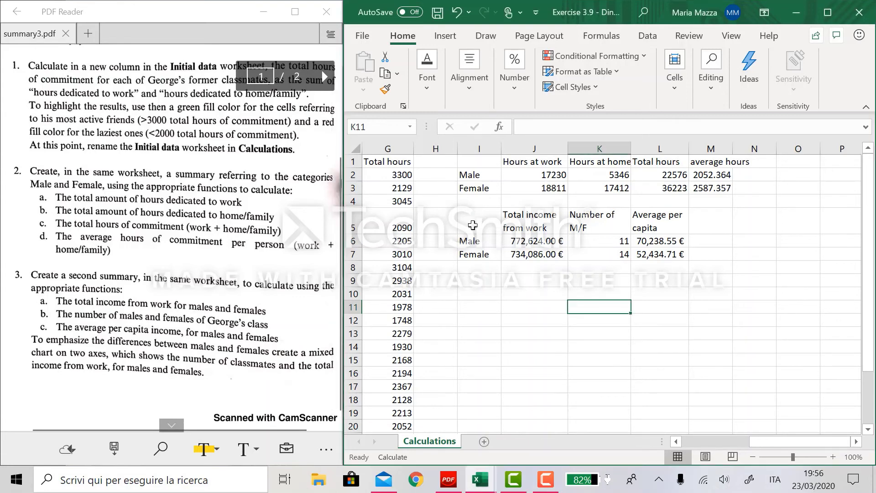
drag(473, 225, 620, 254)
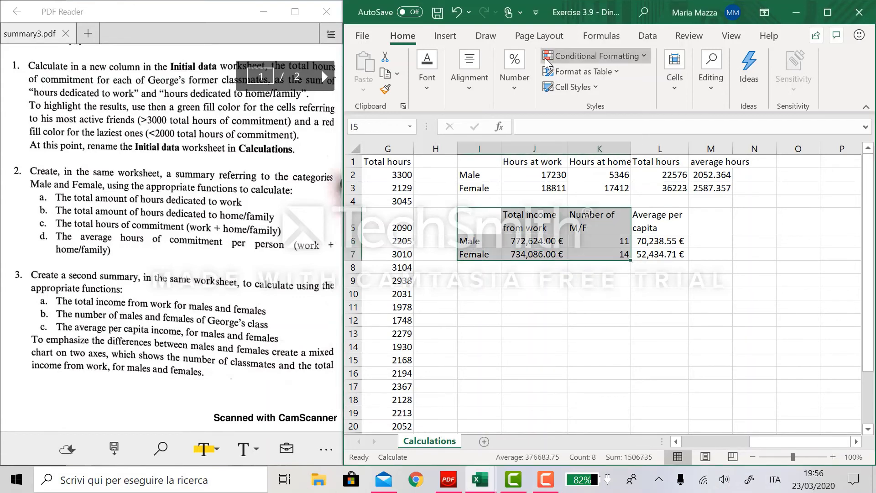
click(445, 35)
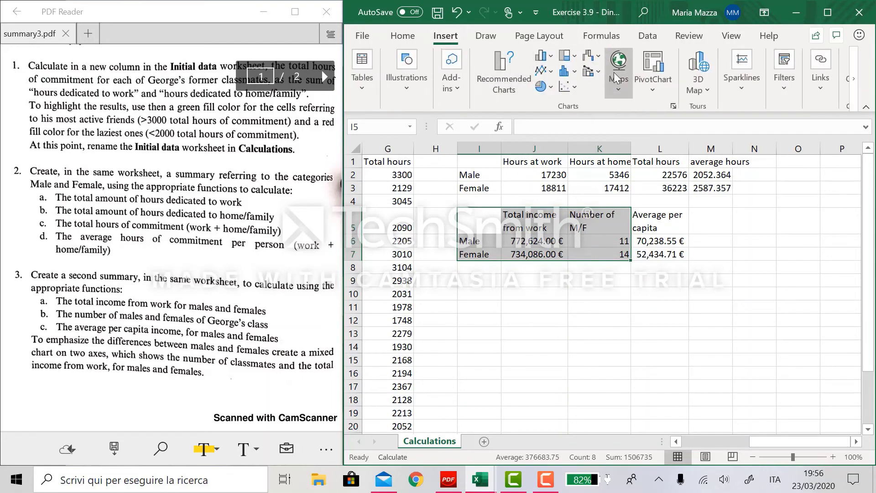
click(591, 71)
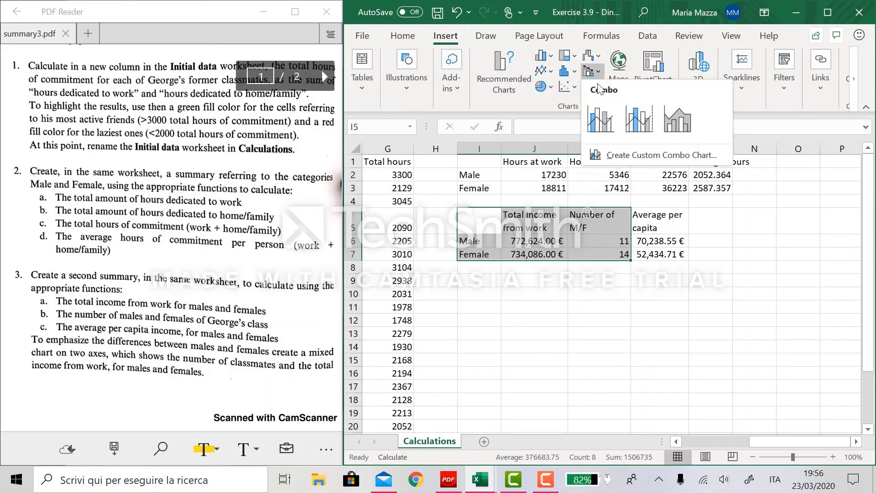
click(601, 126)
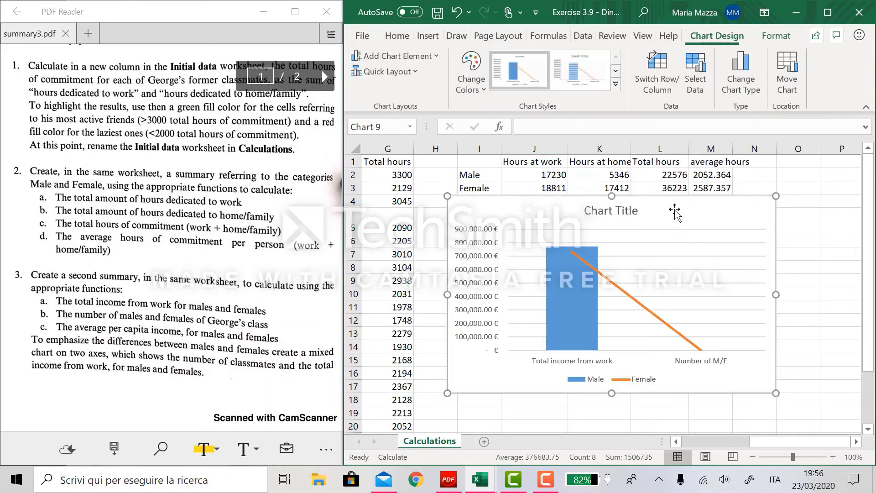
- Switch rows and columns in the chart data so Male and Female become the categories
click(697, 80)
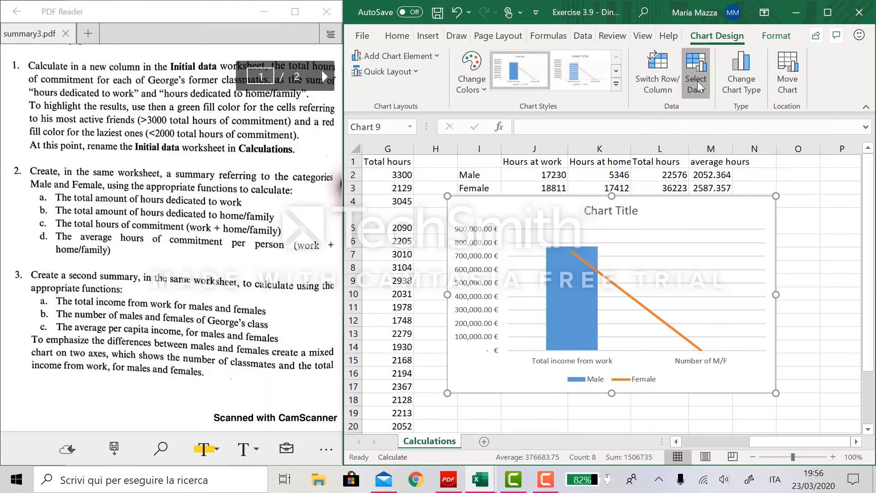
click(548, 85)
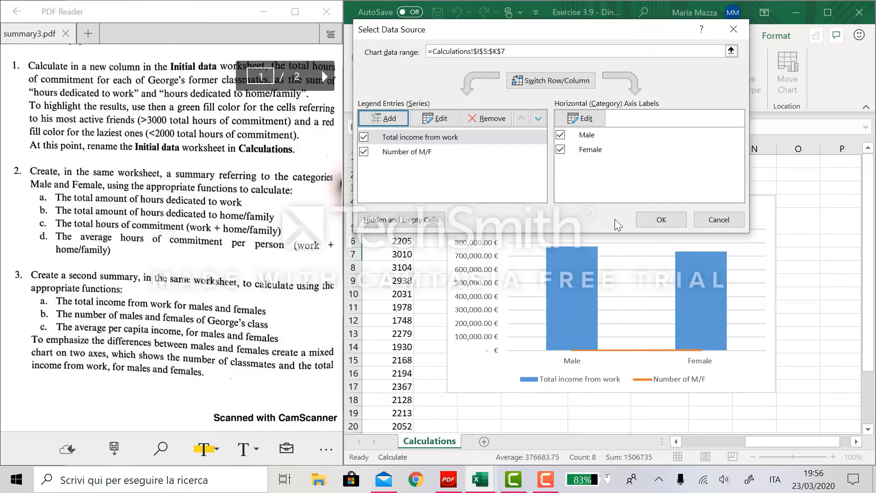
click(660, 219)
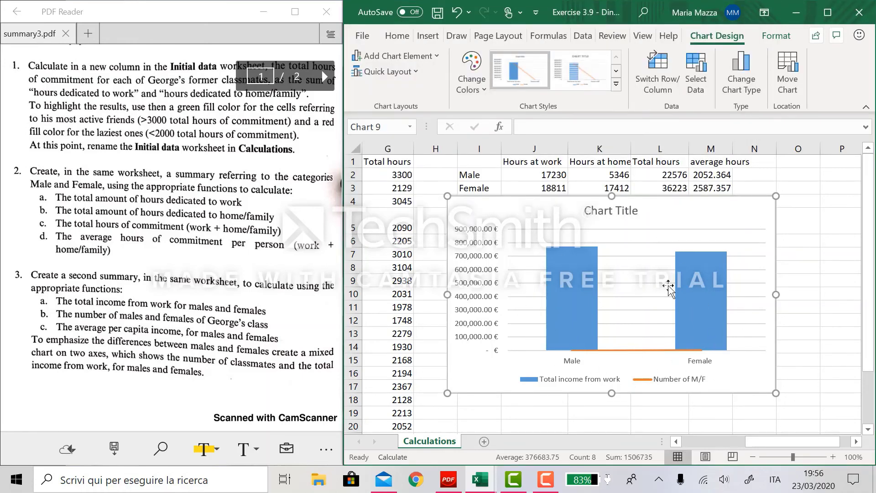
- Change chart type: Total income from work as Line, Number of M/F as Clustered Column on secondary axis
right_click(721, 219)
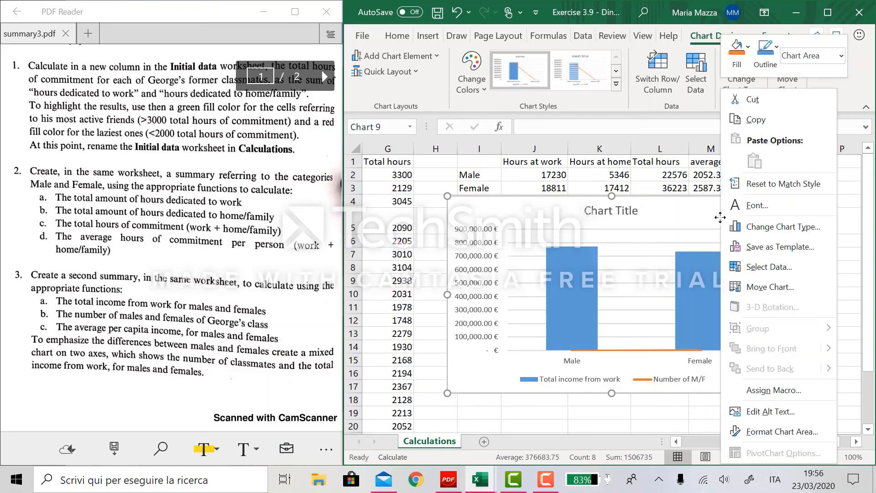
click(752, 227)
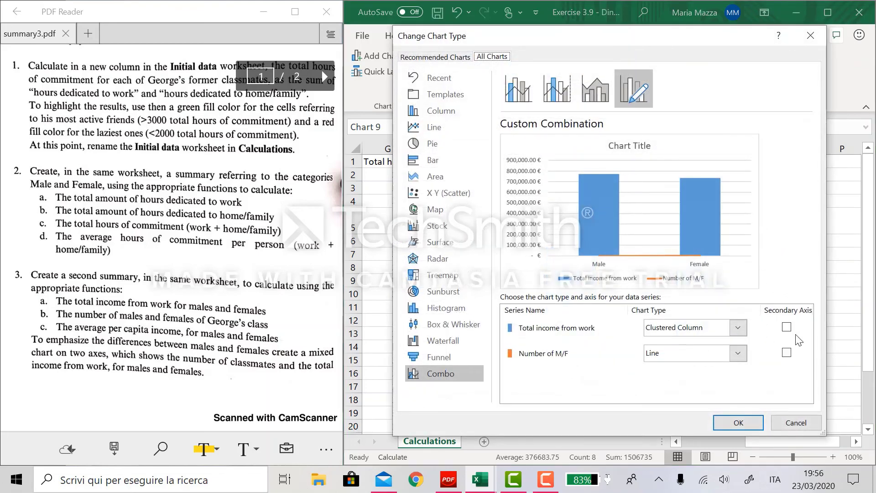
click(725, 335)
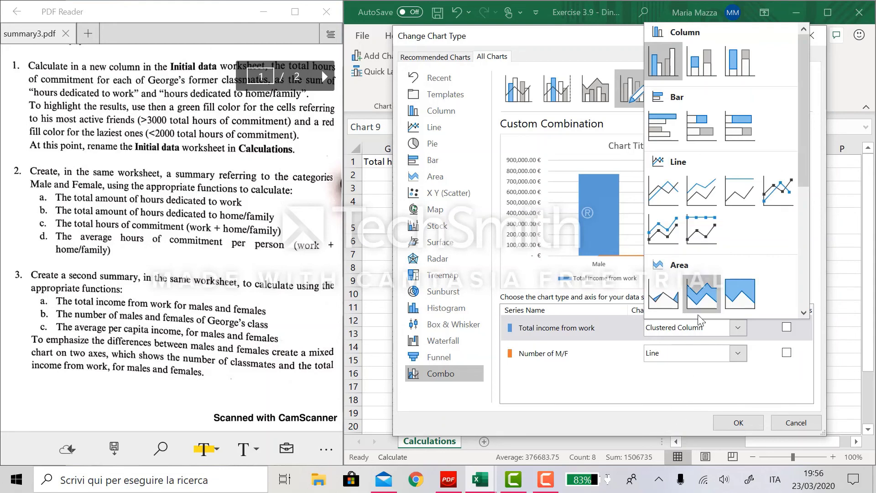
click(670, 199)
click(706, 361)
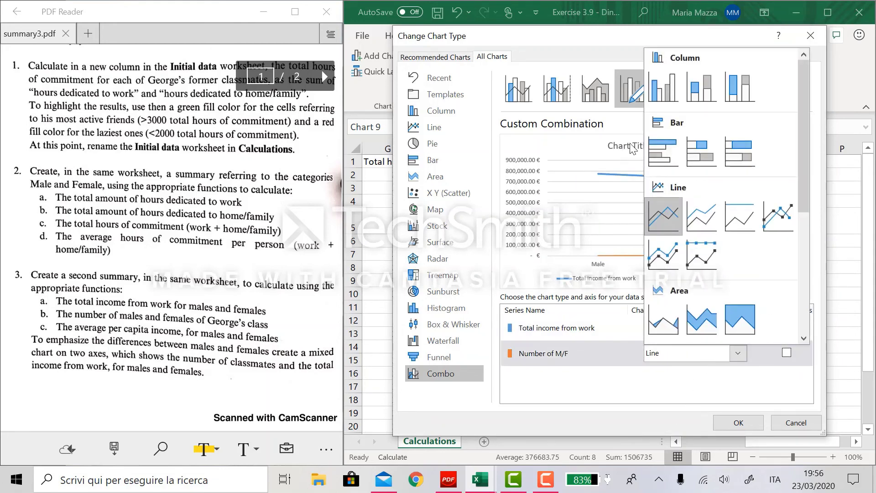
click(662, 85)
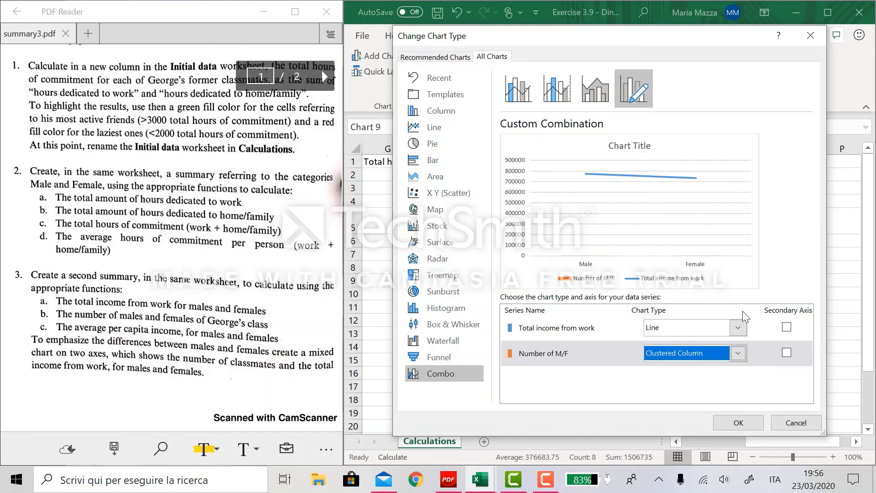
click(787, 351)
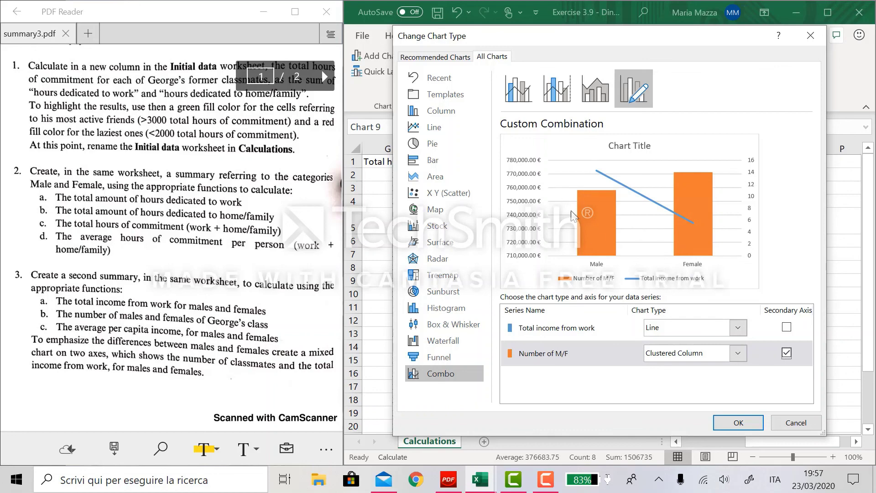
- Apply the combo chart with Total income from work as a secondary-axis line, placed at row 8
click(726, 423)
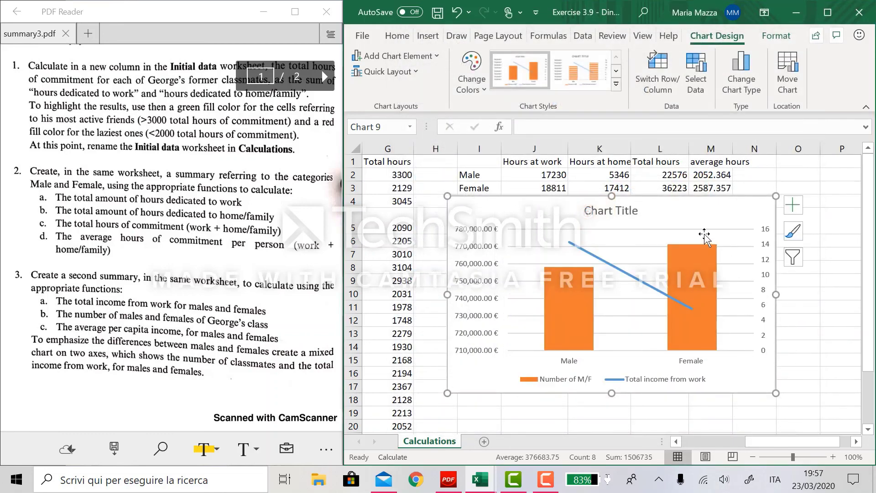
drag(704, 234, 710, 310)
click(820, 243)
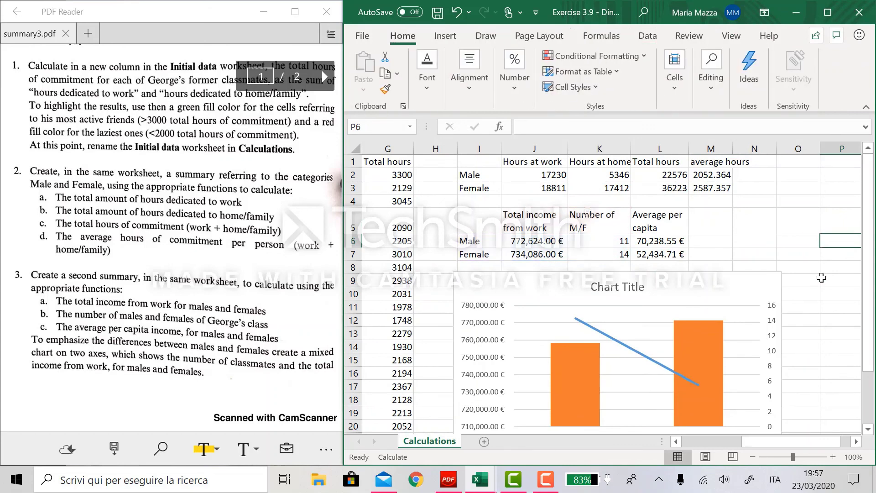